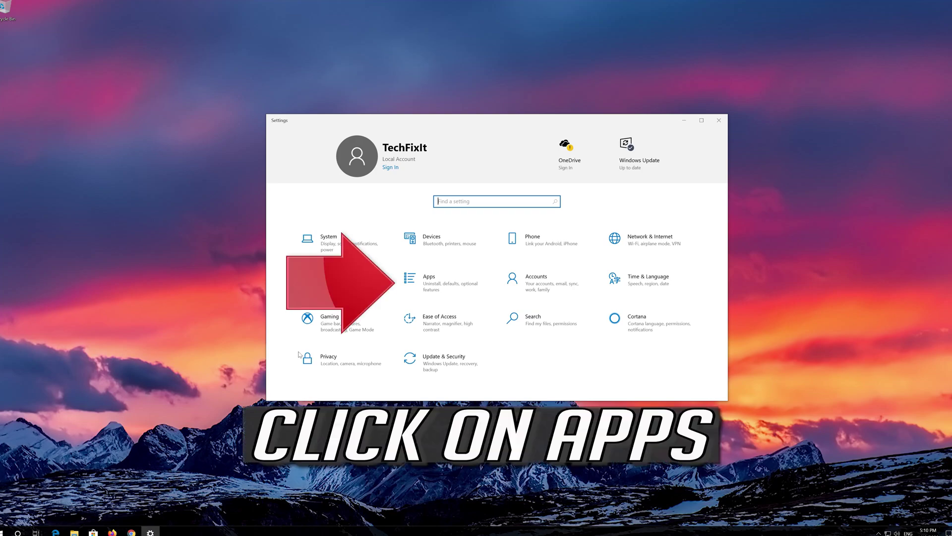
Step: Open the advanced options of Microsoft Store from the installed apps list in Apps & features
{"action": "left_click", "coordinate": [463, 283]}
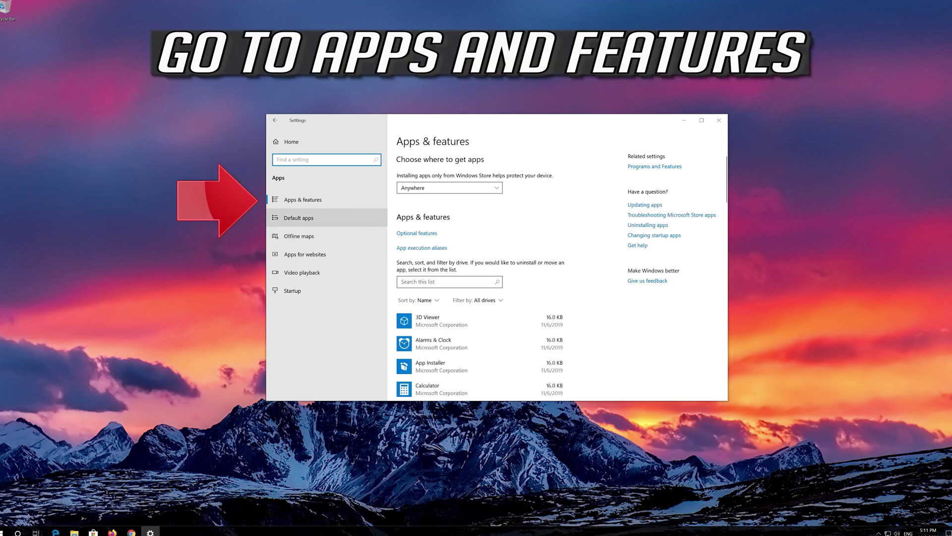
{"action": "left_click", "coordinate": [321, 199]}
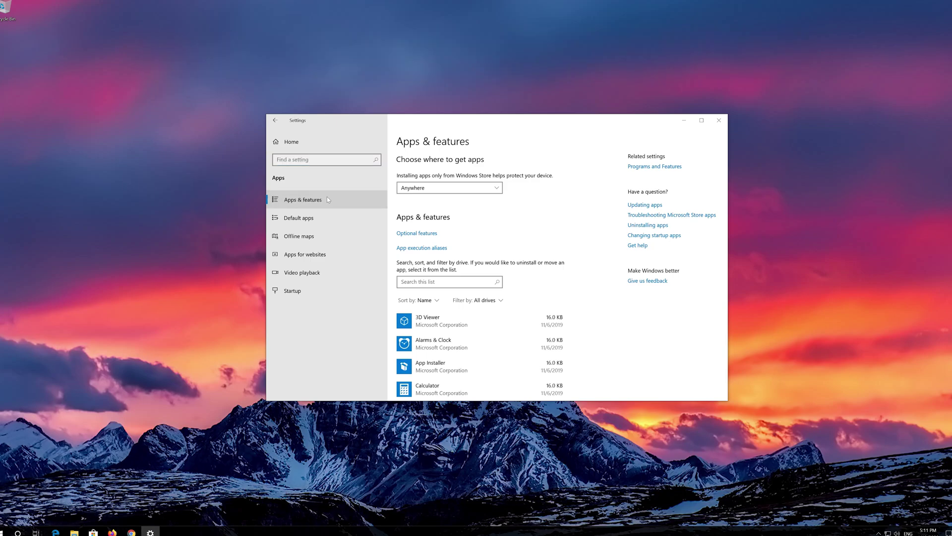
{"action": "scroll", "coordinate": [460, 245], "scroll_direction": "down", "scroll_amount": 5}
{"action": "scroll", "coordinate": [460, 246], "scroll_direction": "down", "scroll_amount": 5}
{"action": "scroll", "coordinate": [460, 245], "scroll_direction": "down", "scroll_amount": 3}
{"action": "scroll", "coordinate": [460, 245], "scroll_direction": "up", "scroll_amount": 1}
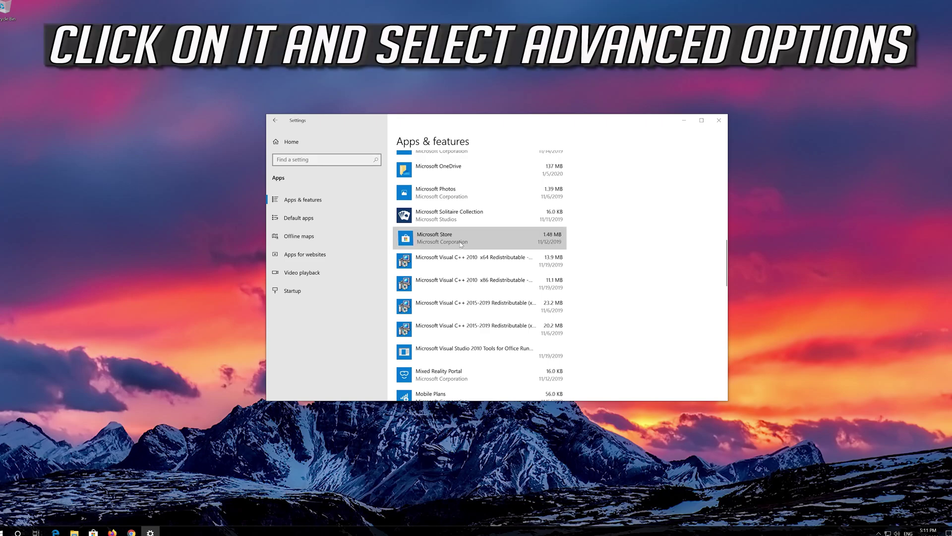
{"action": "left_click", "coordinate": [460, 245]}
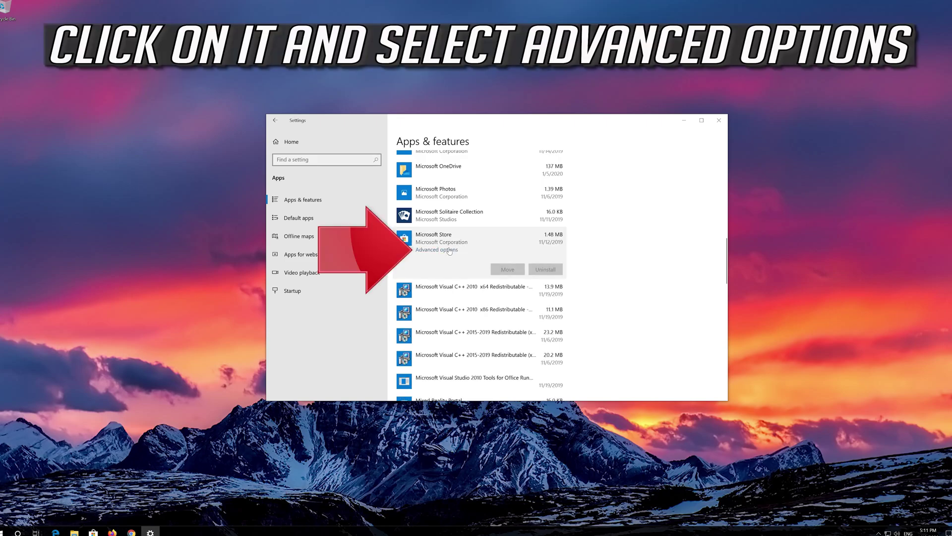
{"action": "left_click", "coordinate": [431, 251]}
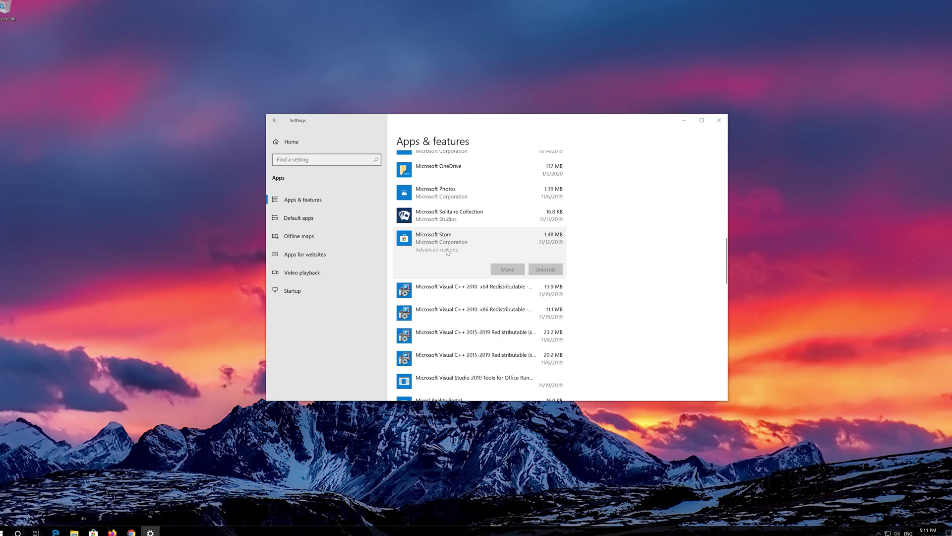
{"action": "left_click", "coordinate": [447, 250]}
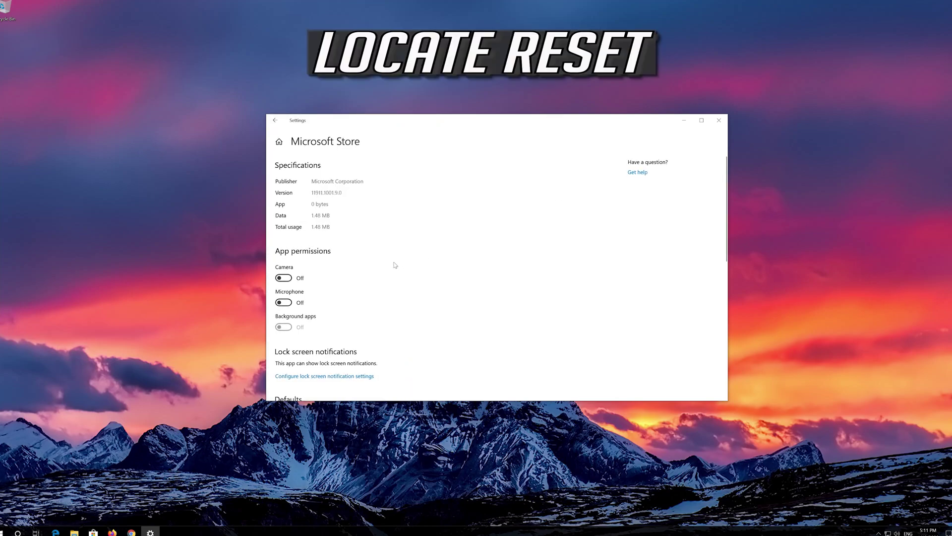
Step: Reset the Microsoft Store app, confirming deletion of its data, and close Settings
{"action": "scroll", "coordinate": [373, 270], "scroll_direction": "down", "scroll_amount": 3}
{"action": "scroll", "coordinate": [372, 270], "scroll_direction": "down", "scroll_amount": 3}
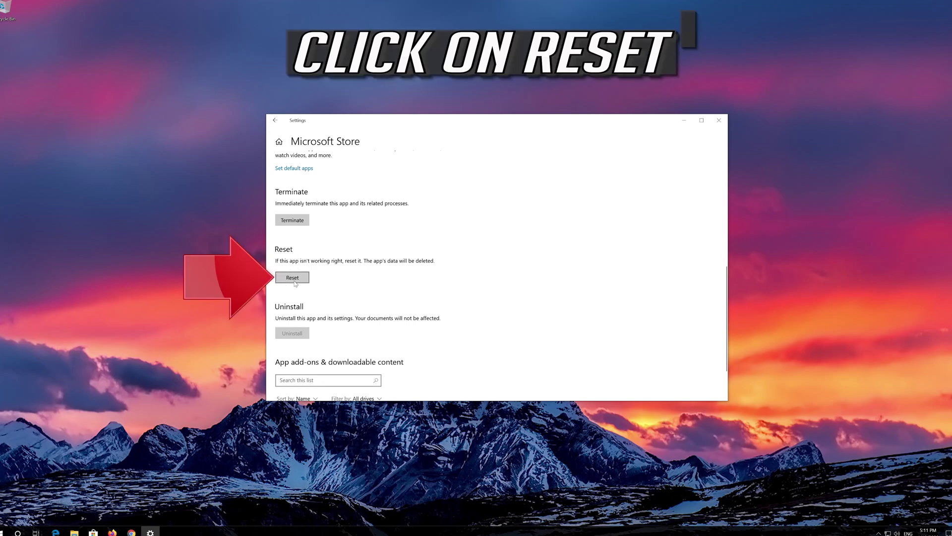
{"action": "left_click", "coordinate": [295, 279]}
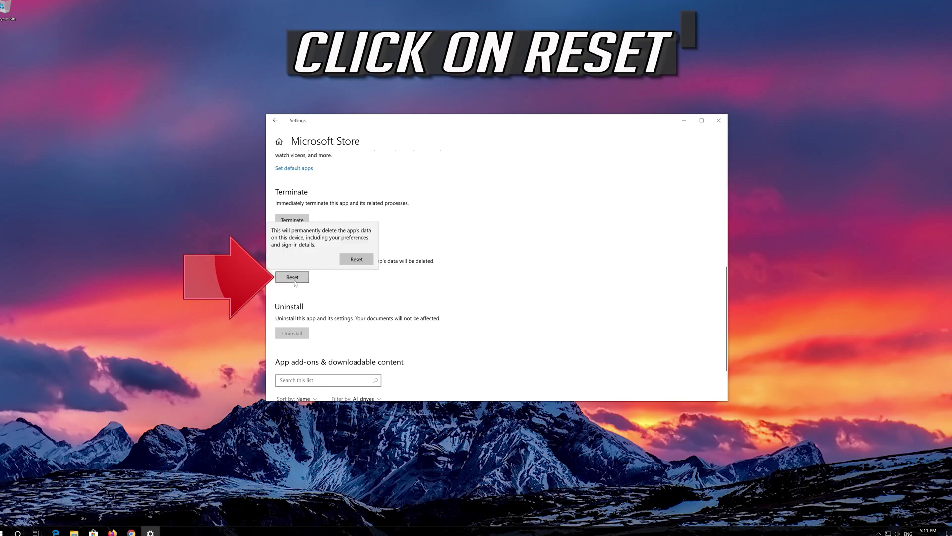
{"action": "left_click", "coordinate": [345, 262]}
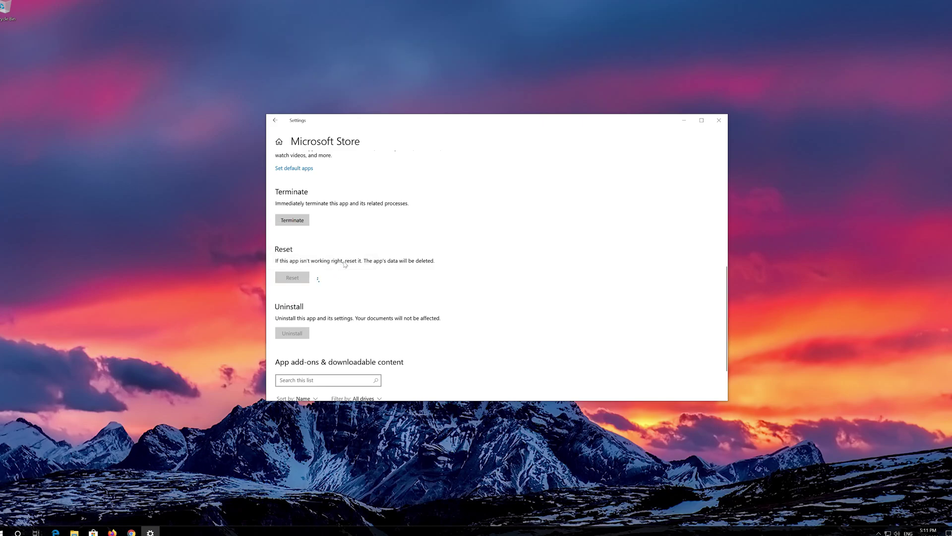
{"action": "left_click", "coordinate": [720, 122]}
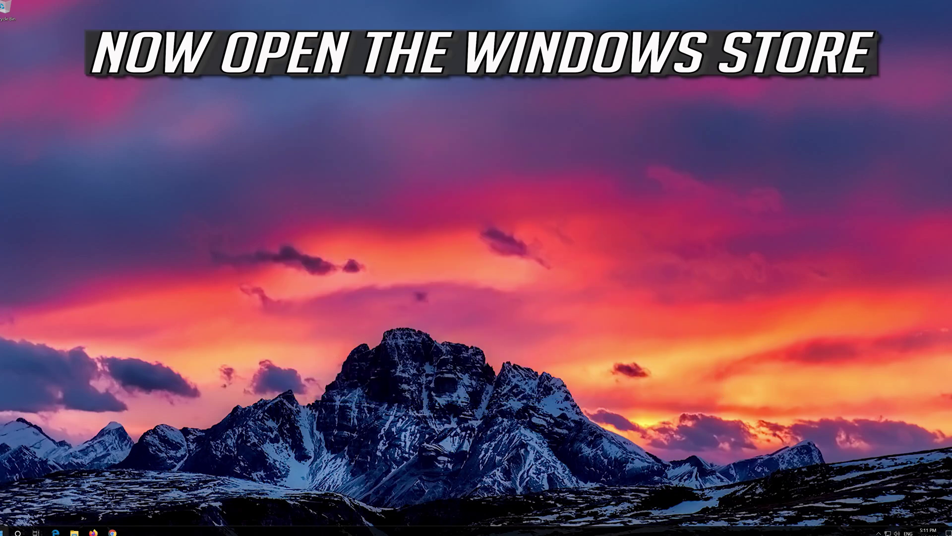
Step: Switch to Microsoft Store and move its window toward the middle of the desktop
{"action": "left_click", "coordinate": [5, 531]}
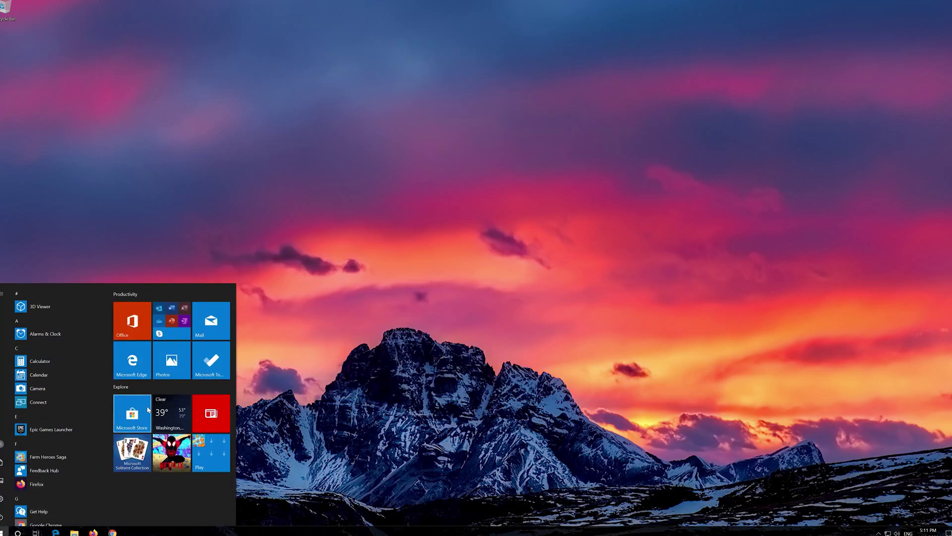
{"action": "left_click", "coordinate": [145, 411]}
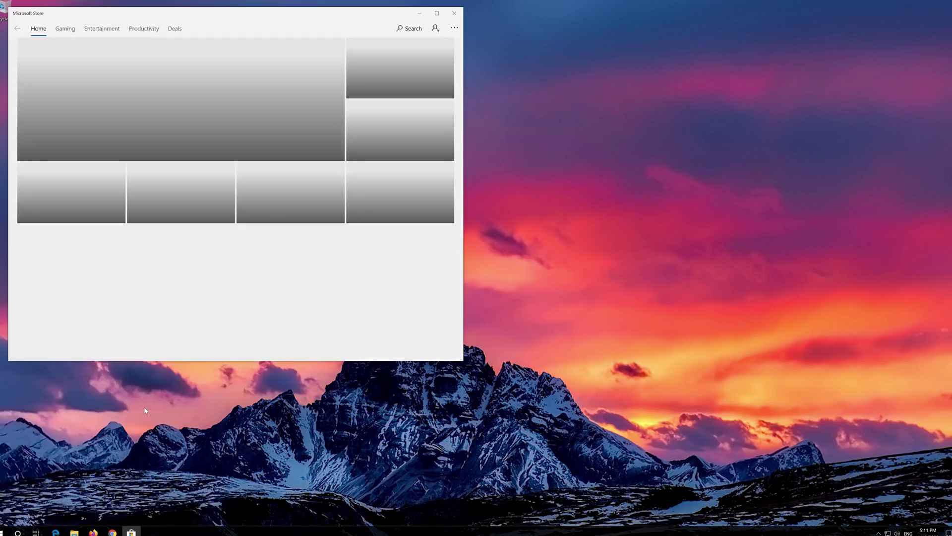
{"action": "left_click_drag", "start_coordinate": [302, 10], "coordinate": [566, 43]}
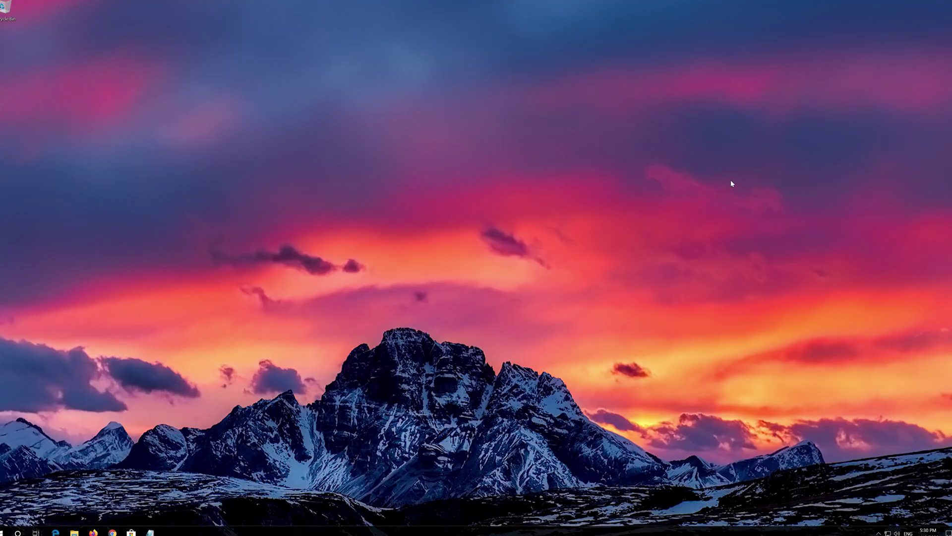
Step: Search for powershell, run Windows PowerShell as administrator, and allow it to make changes to the device
{"action": "key", "text": "super"}
{"action": "type", "text": "powers"}
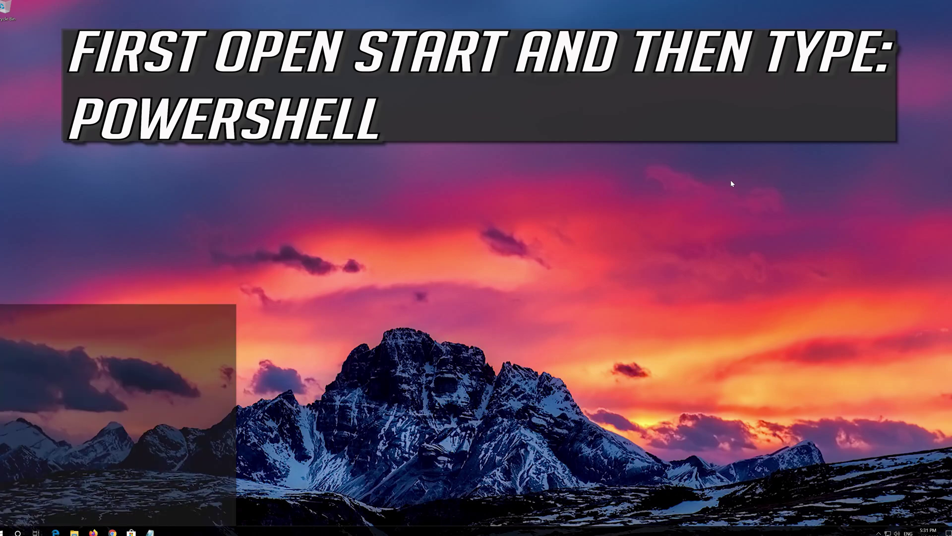
{"action": "type", "text": "hell"}
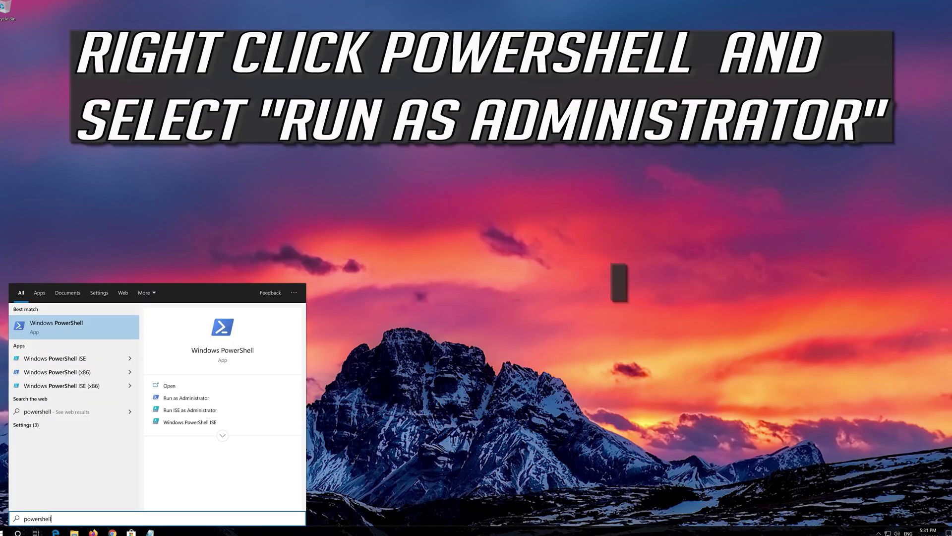
{"action": "right_click", "coordinate": [67, 332]}
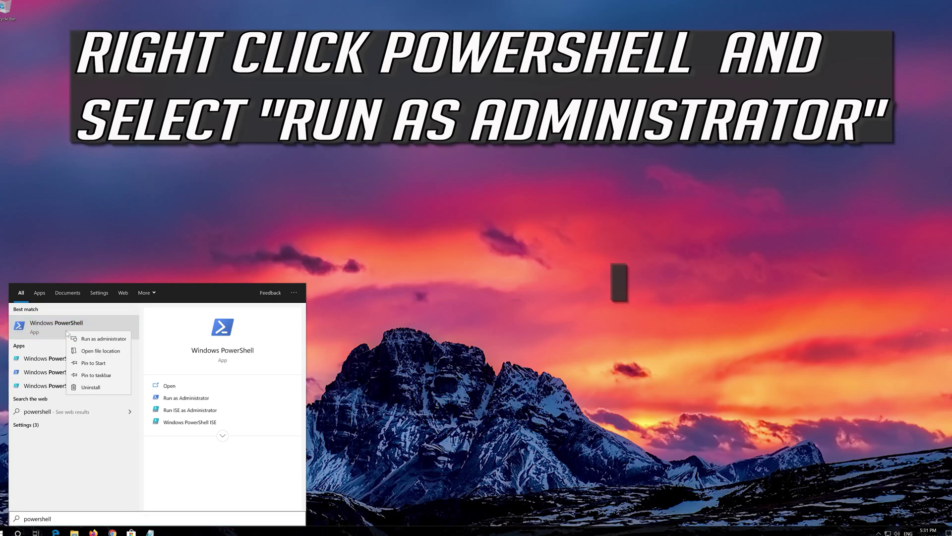
{"action": "left_click", "coordinate": [105, 338]}
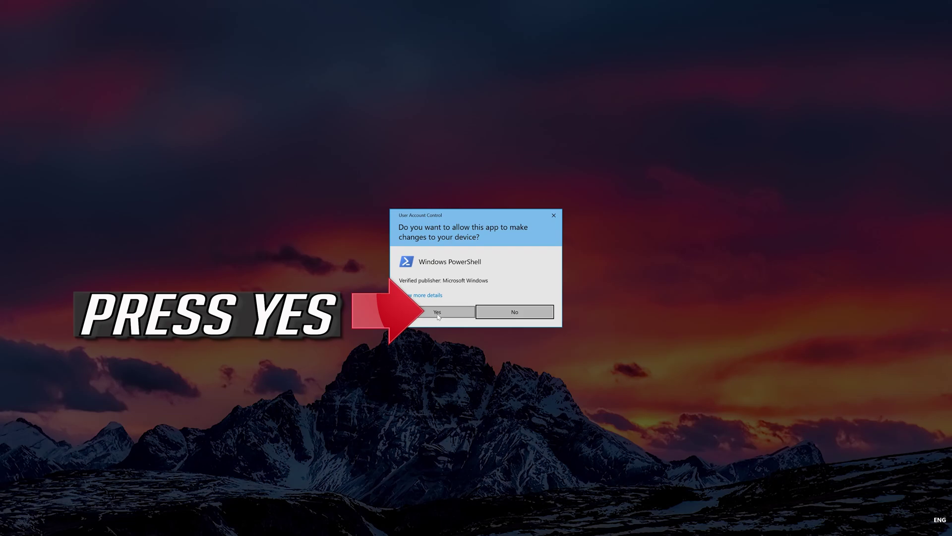
{"action": "left_click", "coordinate": [438, 316]}
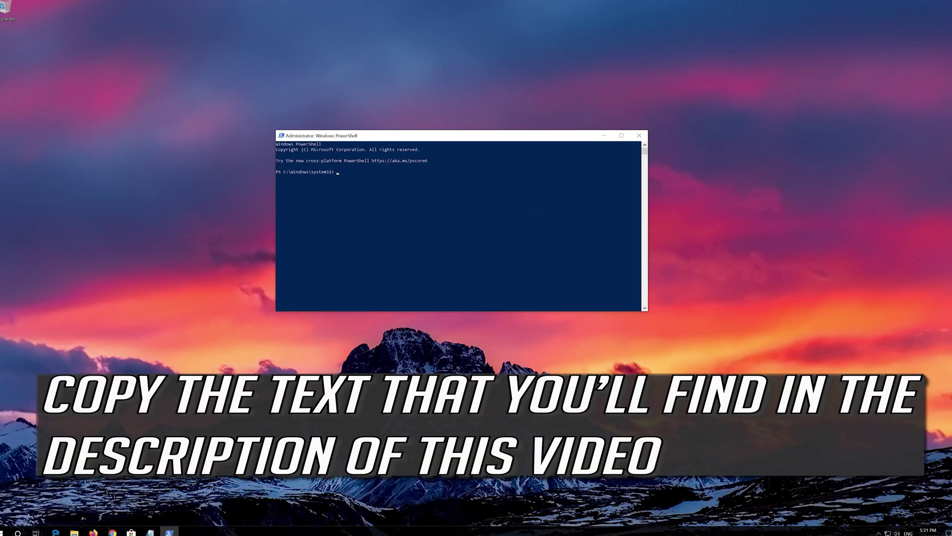
Step: Switch to Notepad, copy the entire script that re-registers the provisioned apps, and minimize the Notepad window
{"action": "left_click", "coordinate": [151, 532]}
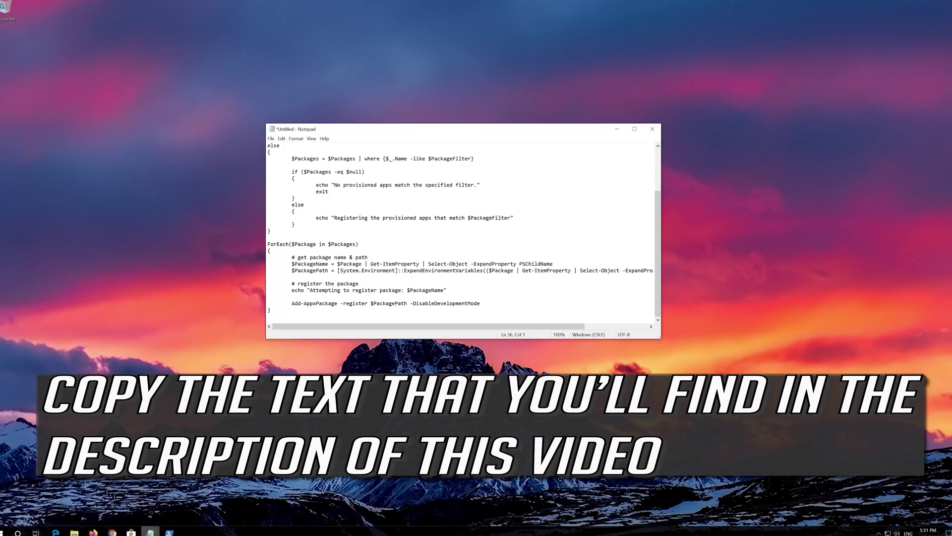
{"action": "left_click_drag", "start_coordinate": [272, 310], "coordinate": [236, 143]}
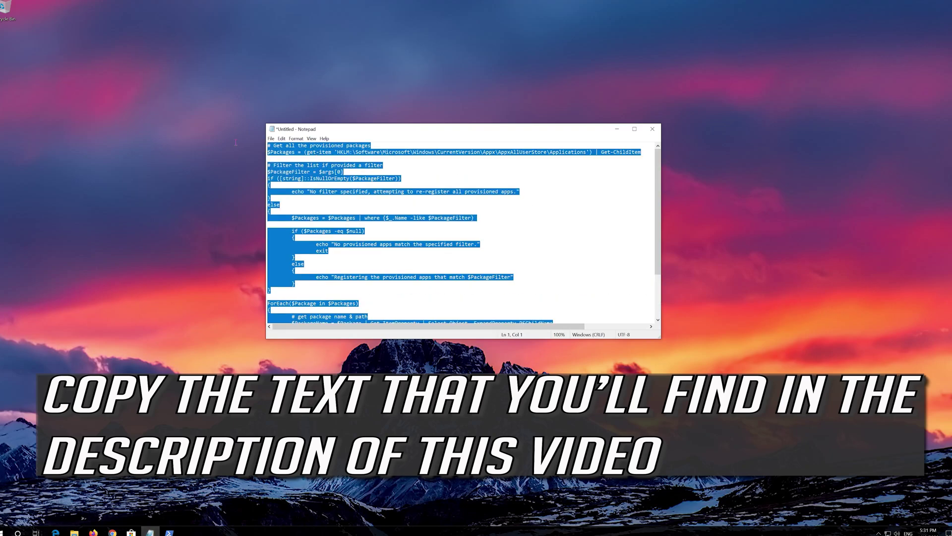
{"action": "right_click", "coordinate": [360, 157]}
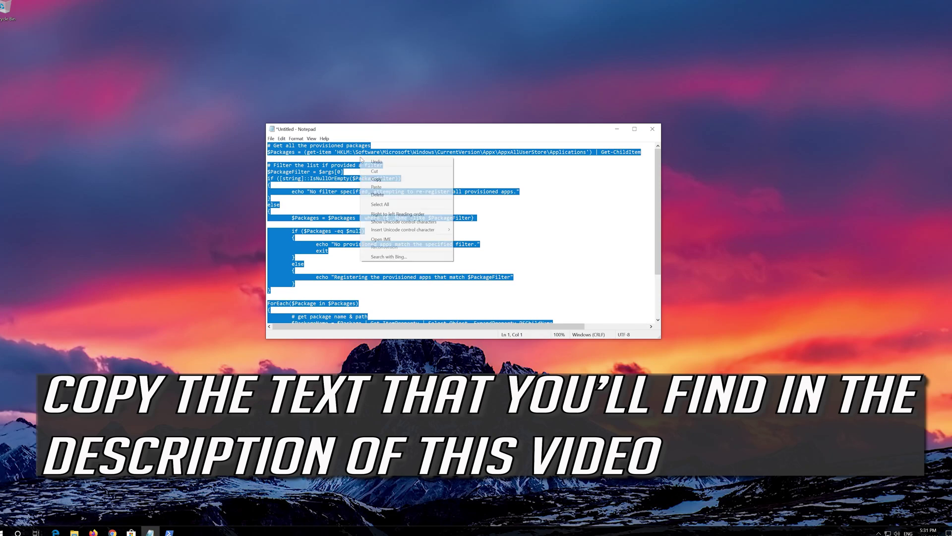
{"action": "left_click", "coordinate": [376, 179]}
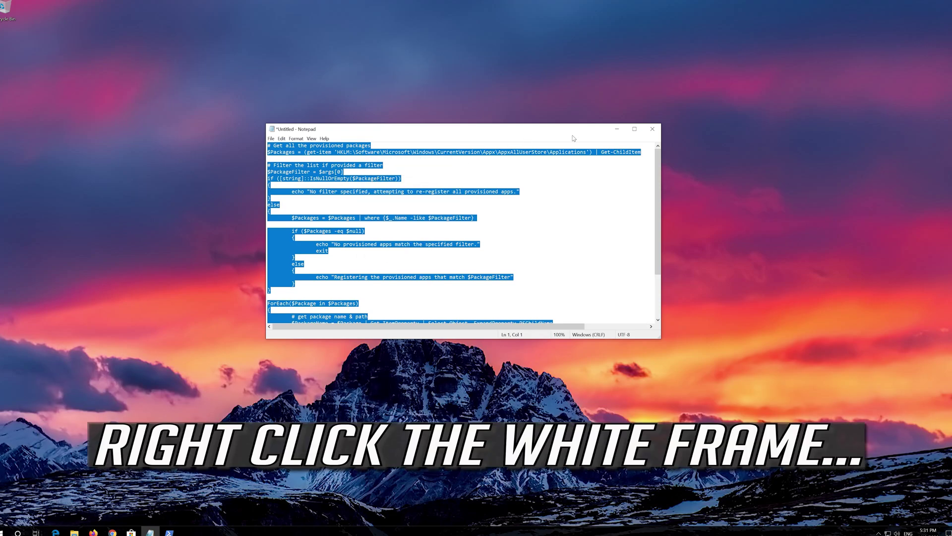
{"action": "left_click", "coordinate": [621, 132]}
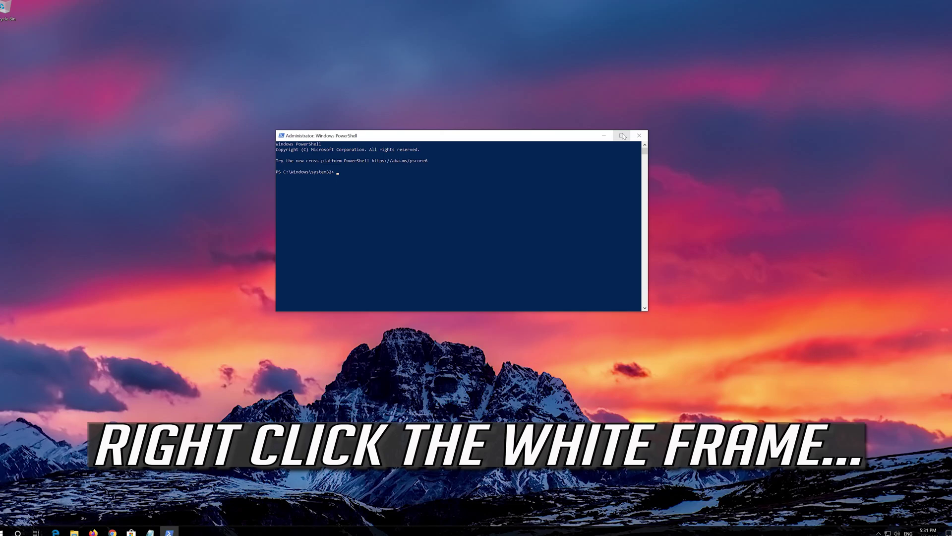
Step: Run the copied package registration script in the administrator PowerShell session and end the session with exit
{"action": "right_click", "coordinate": [443, 134]}
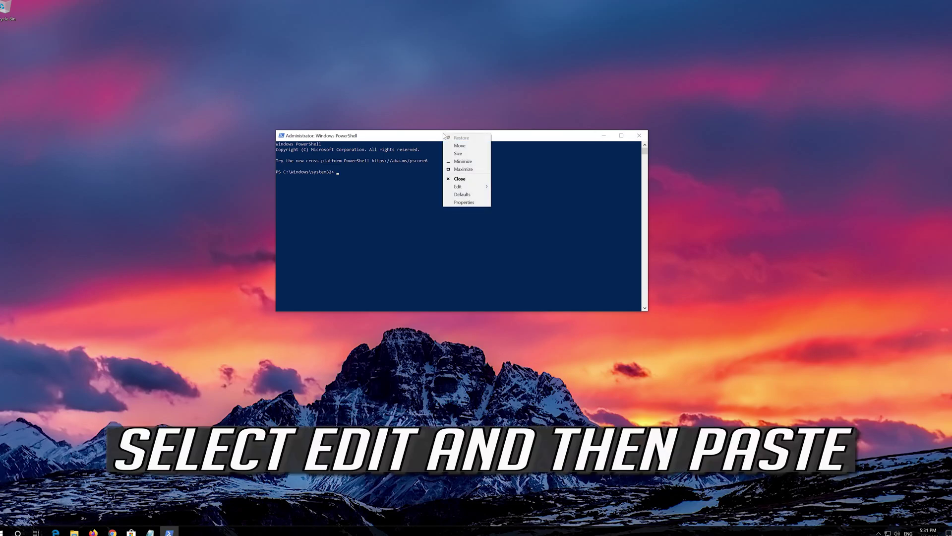
{"action": "left_click", "coordinate": [458, 187]}
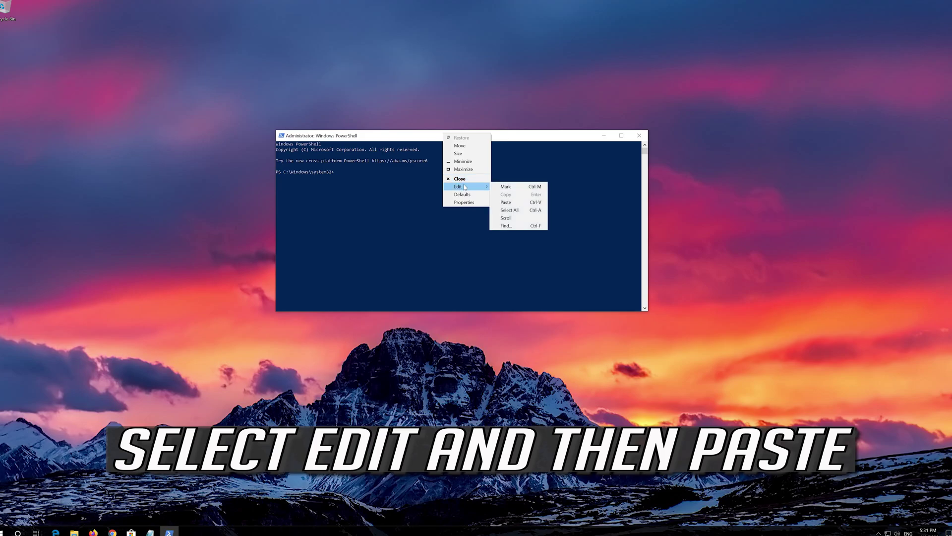
{"action": "left_click", "coordinate": [523, 203]}
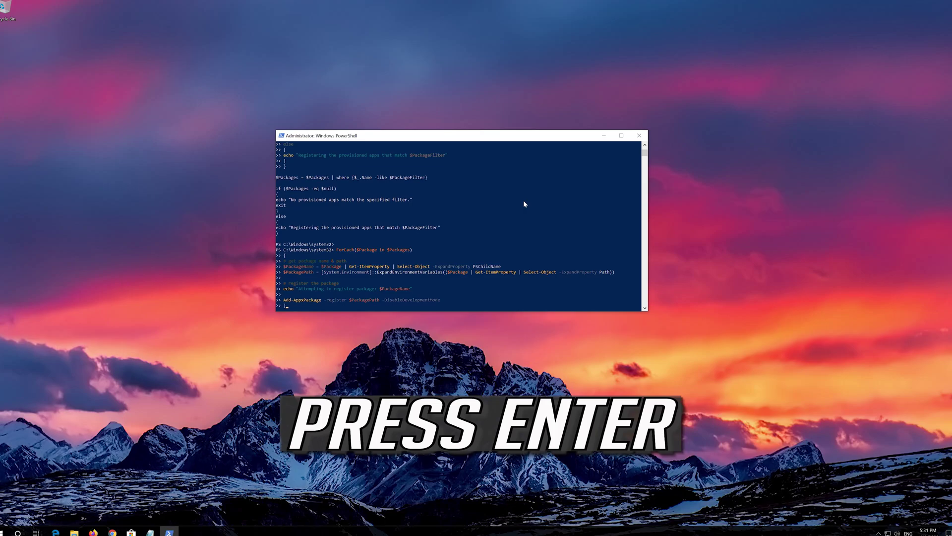
{"action": "key", "text": "Return"}
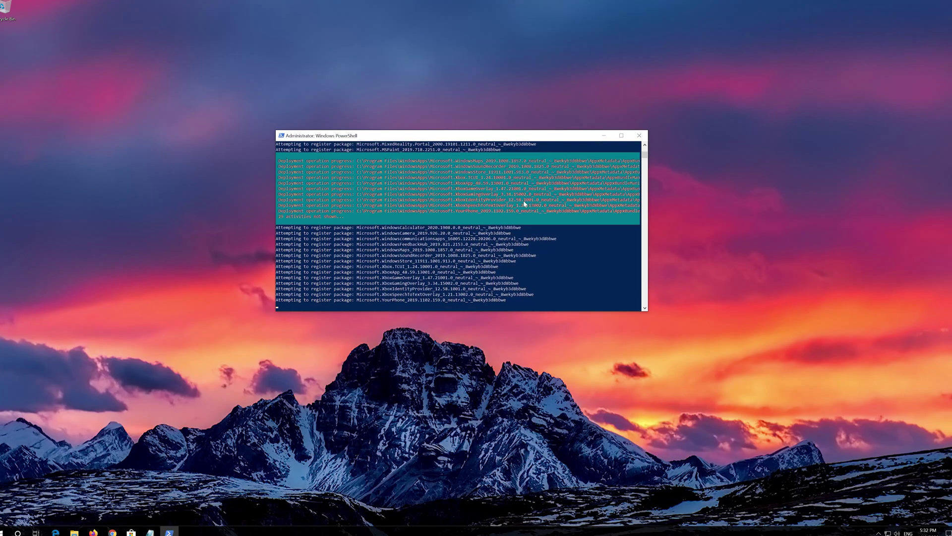
{"action": "type", "text": "e"}
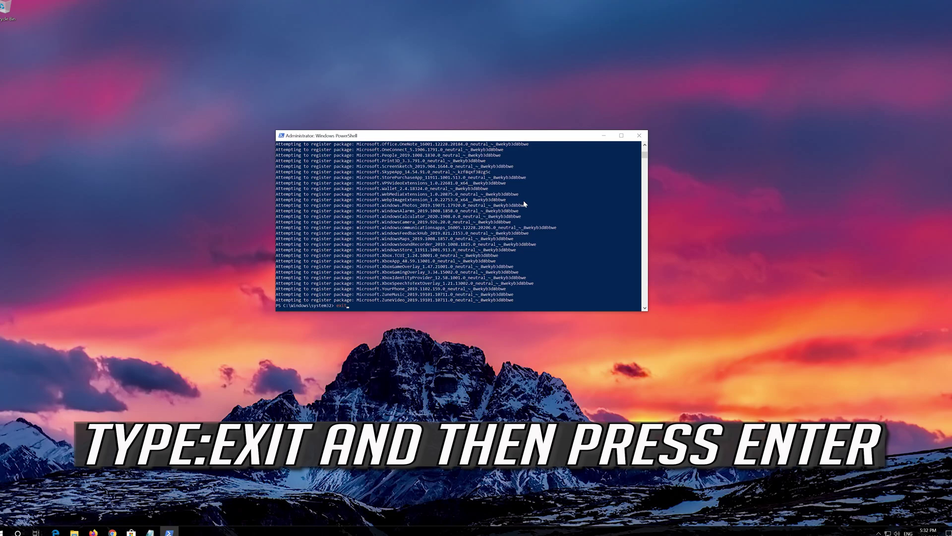
{"action": "key", "text": "Return"}
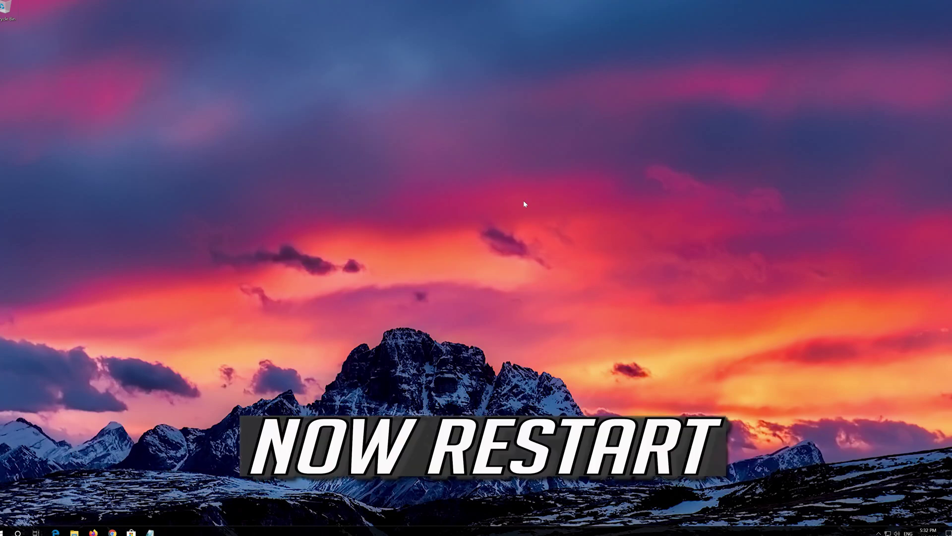
Step: Restart the computer and open Microsoft Store
{"action": "left_click", "coordinate": [5, 530]}
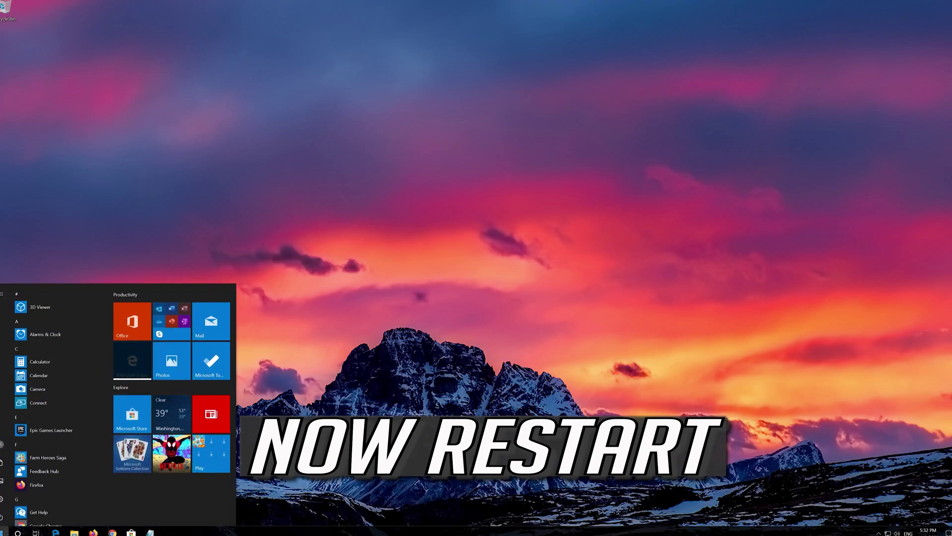
{"action": "mouse_move", "coordinate": [5, 517]}
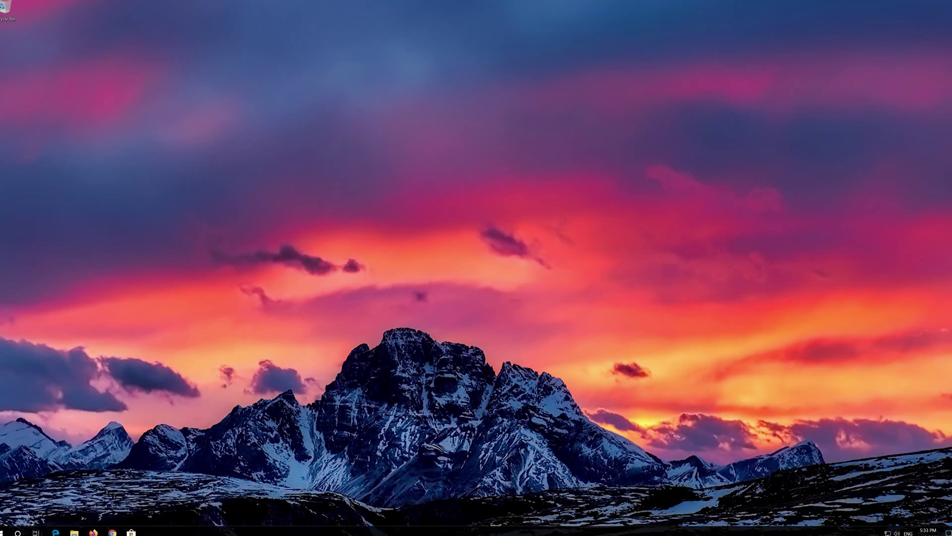
{"action": "left_click", "coordinate": [131, 531]}
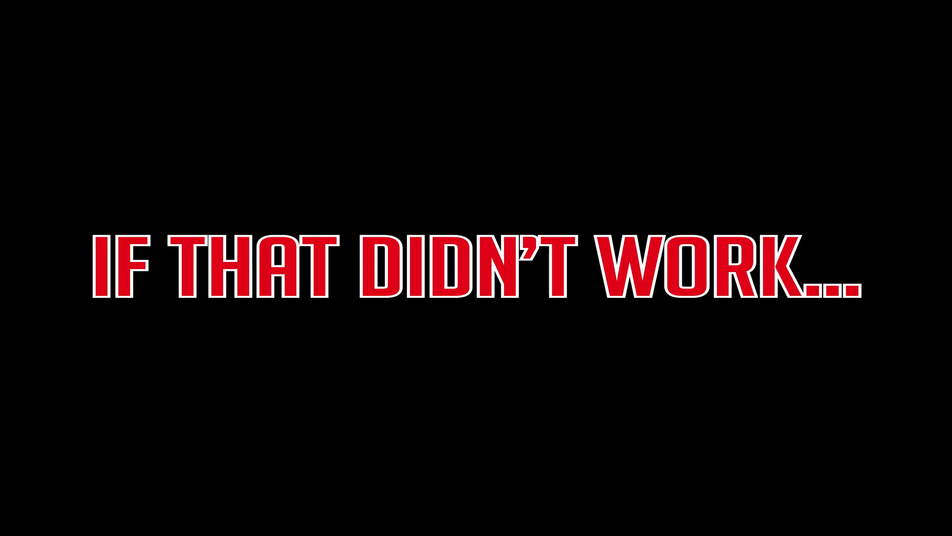
Step: Search for wsreset and run the command to reset the Microsoft Store cache
{"action": "key", "text": "super"}
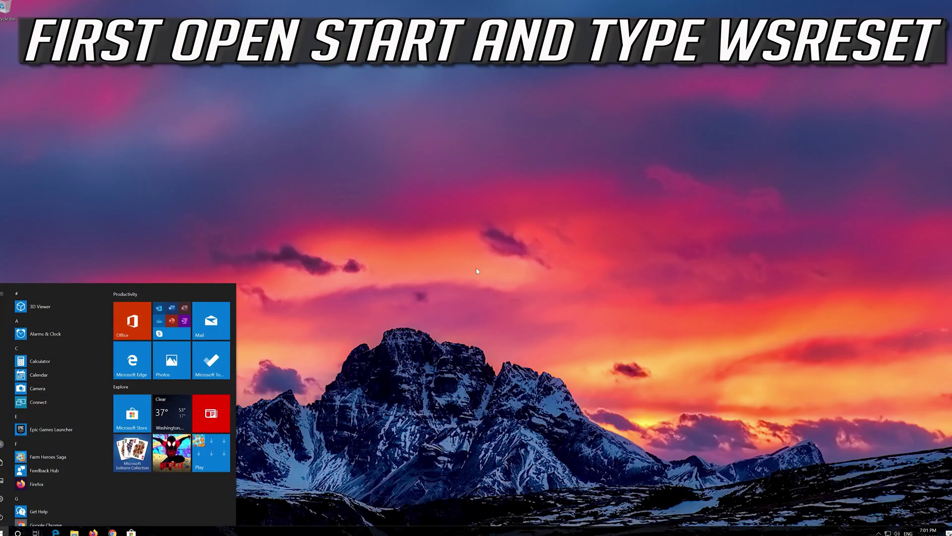
{"action": "type", "text": "wsreset"}
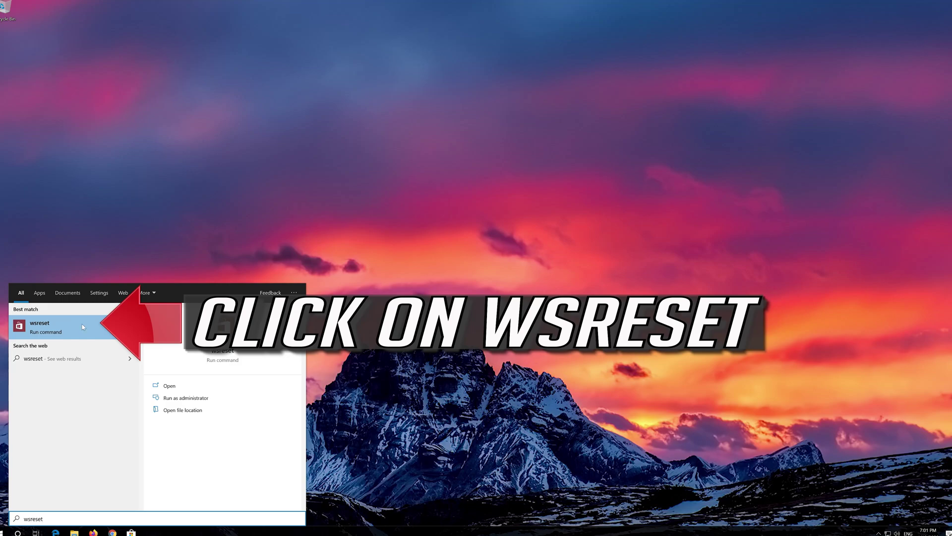
{"action": "left_click", "coordinate": [77, 336]}
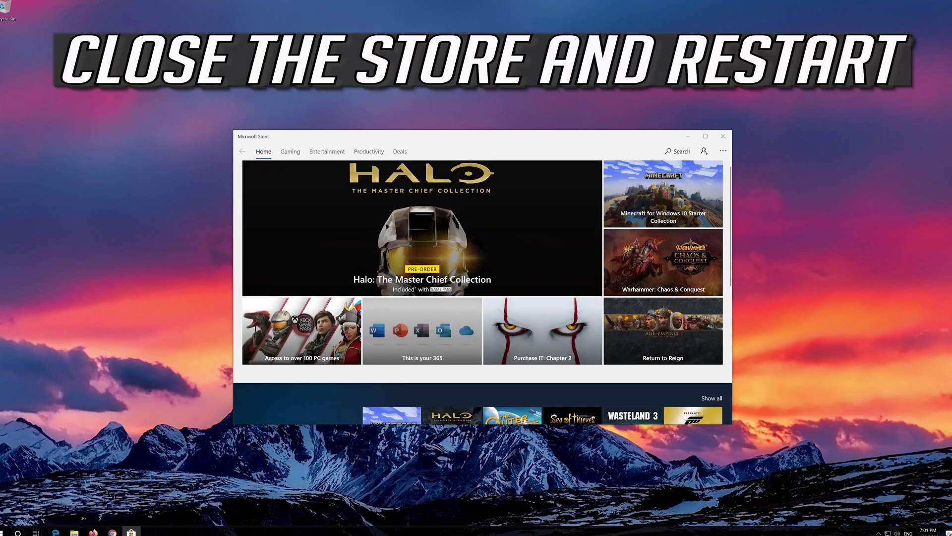
Step: Close Microsoft Store and restart the computer
{"action": "left_click", "coordinate": [722, 141]}
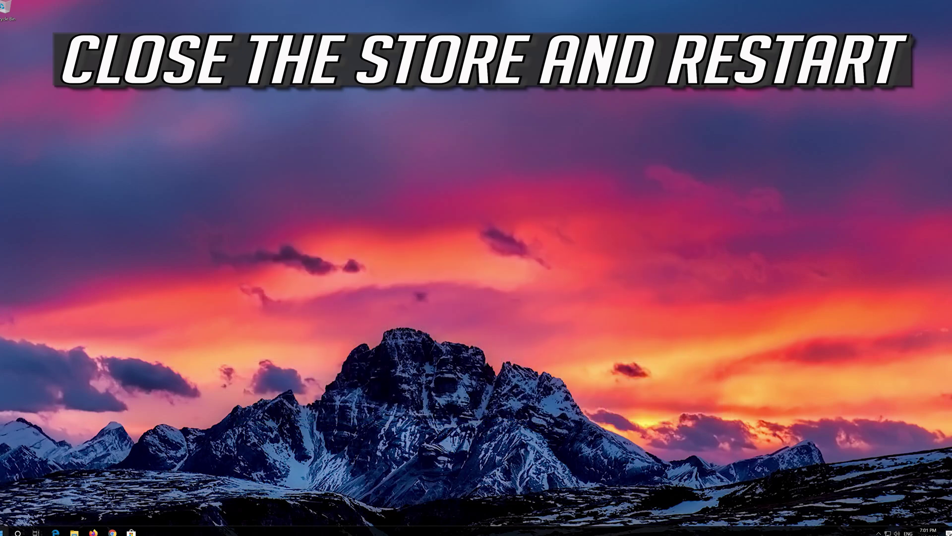
{"action": "left_click", "coordinate": [6, 532]}
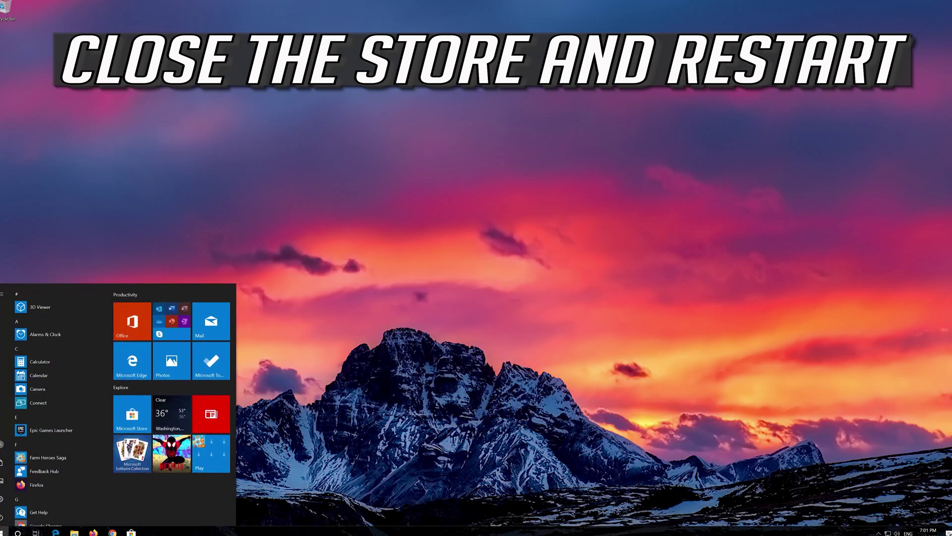
{"action": "left_click", "coordinate": [2, 515]}
{"action": "left_click", "coordinate": [5, 498]}
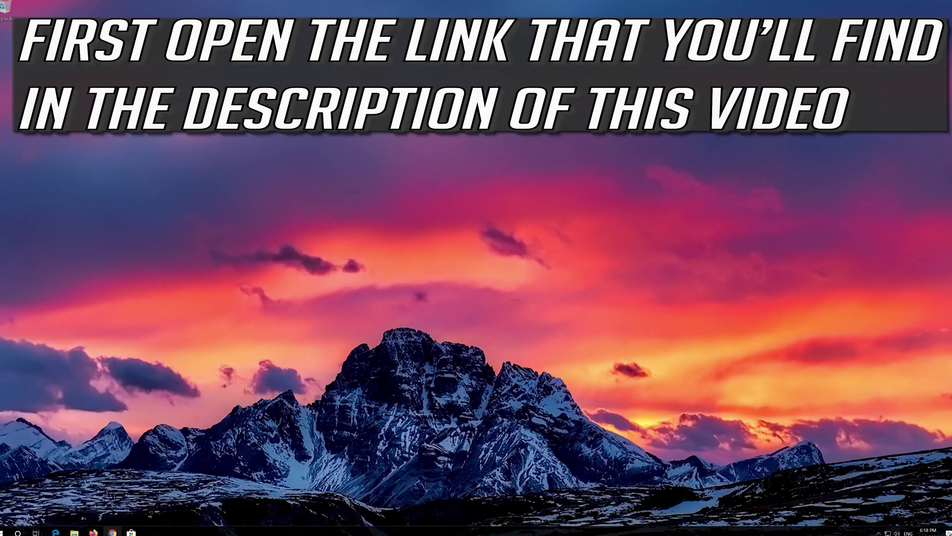
Step: Switch to Chrome, open microsoft.com/en-us/software-download/windows10, download the media creation tool, and close the browser
{"action": "left_click", "coordinate": [113, 531]}
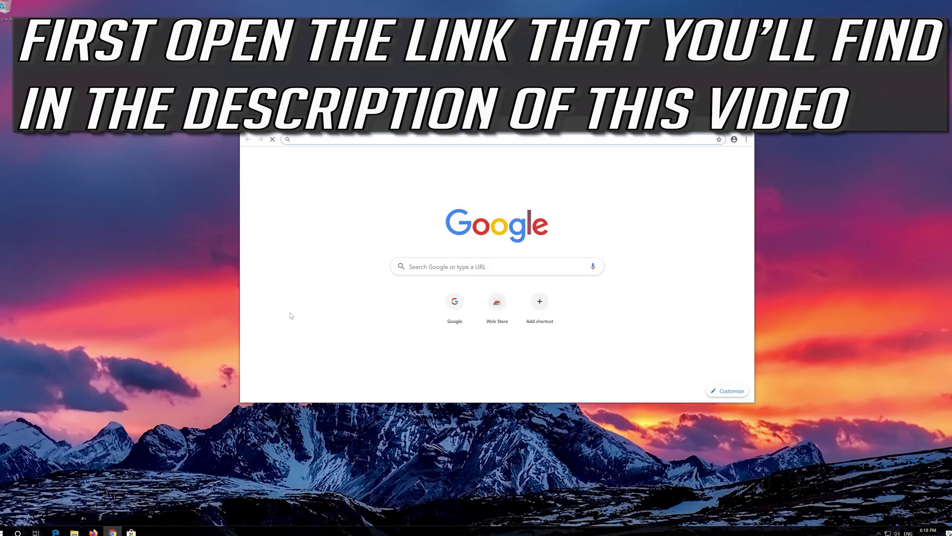
{"action": "key", "text": "ctrl+v"}
{"action": "key", "text": "Return"}
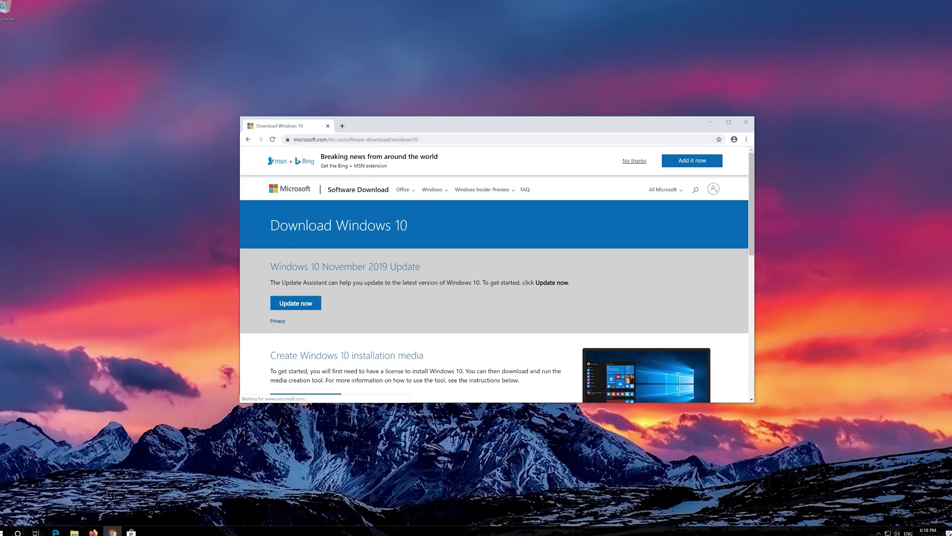
{"action": "scroll", "coordinate": [460, 290], "scroll_direction": "down", "scroll_amount": 1}
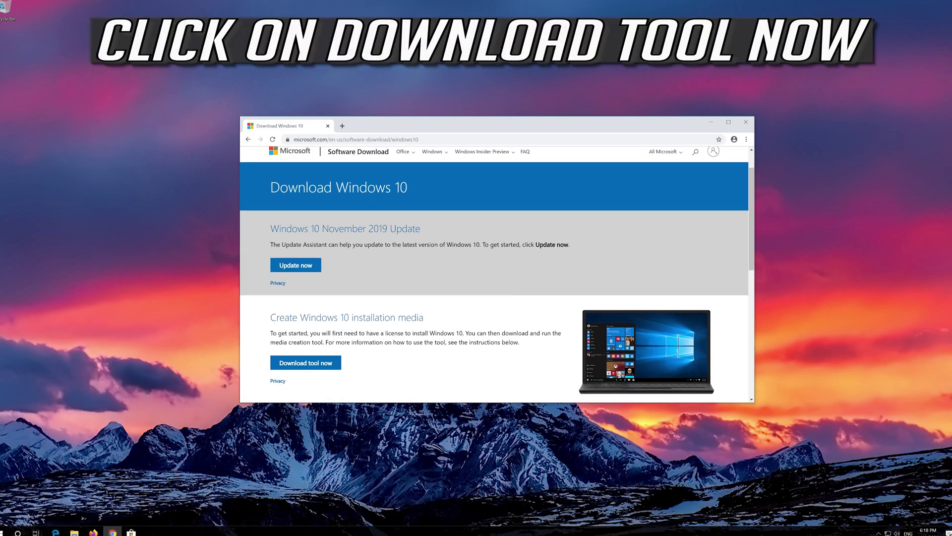
{"action": "left_click", "coordinate": [324, 365]}
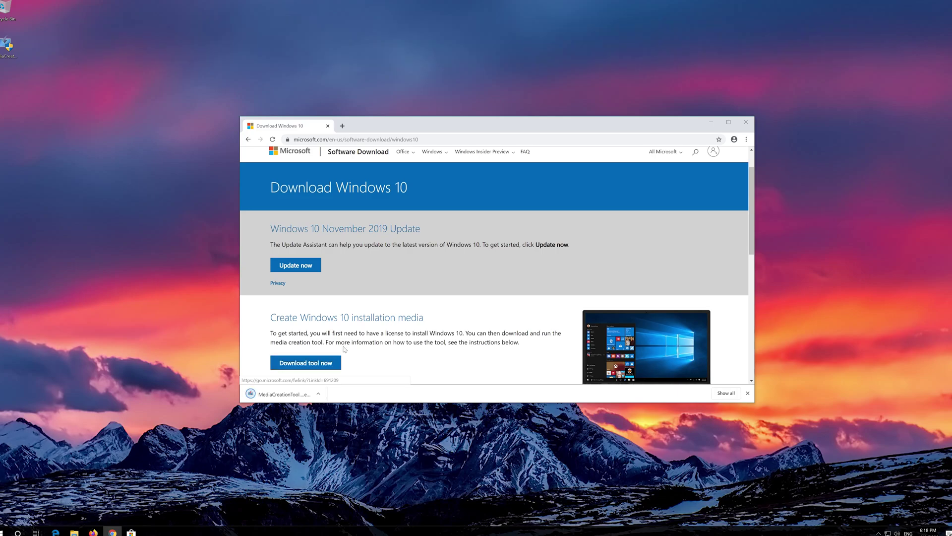
{"action": "left_click", "coordinate": [747, 122]}
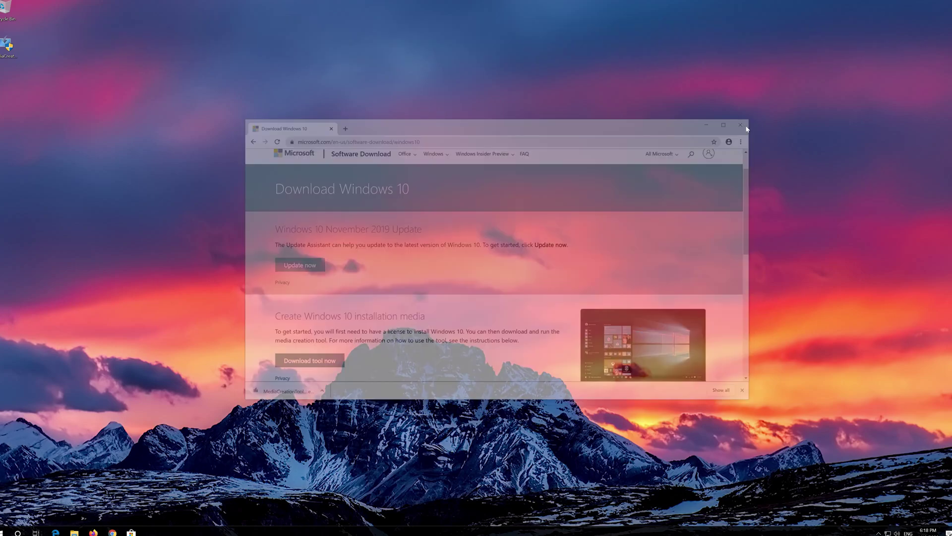
Step: Run the downloaded media creation tool, accept the license terms, and upgrade this PC now to Windows 10 Pro, keeping personal files and apps
{"action": "double_click", "coordinate": [7, 49]}
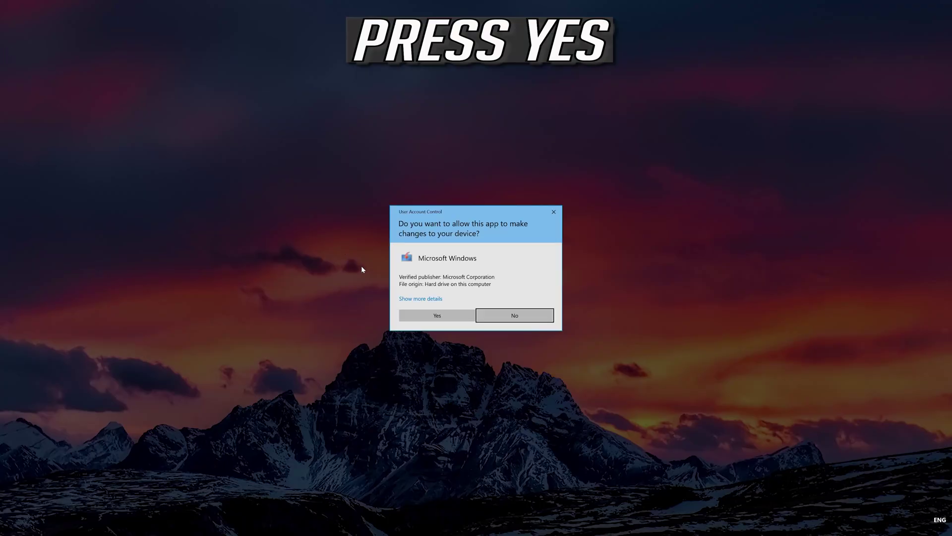
{"action": "left_click", "coordinate": [437, 316]}
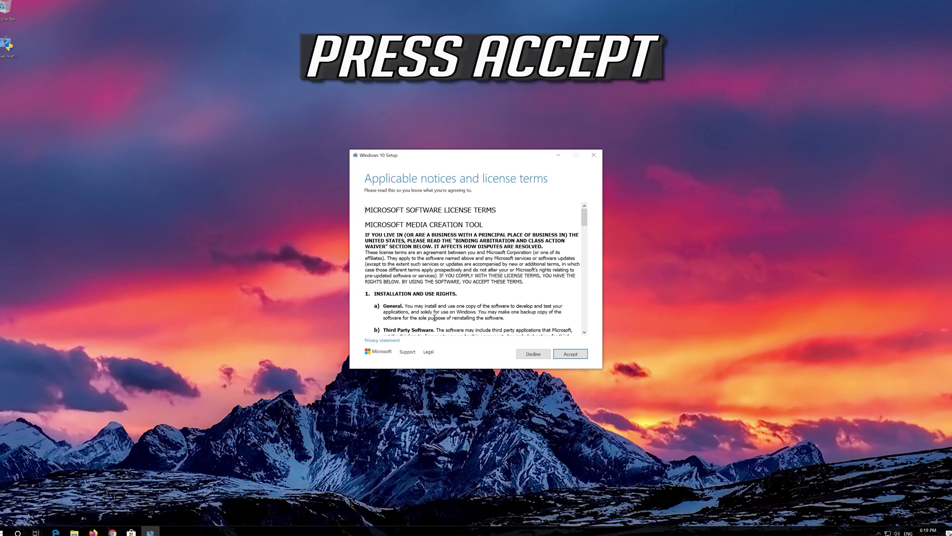
{"action": "left_click", "coordinate": [583, 353]}
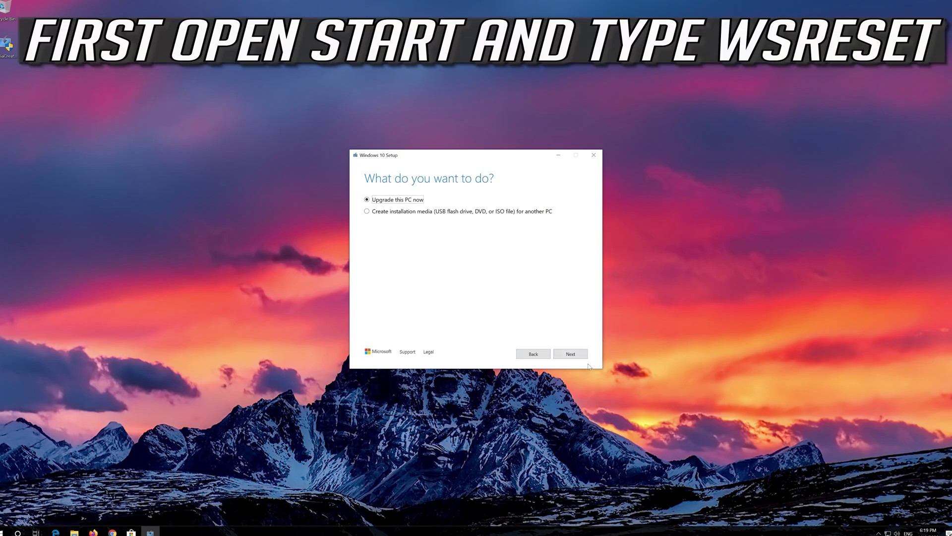
{"action": "left_click", "coordinate": [567, 357]}
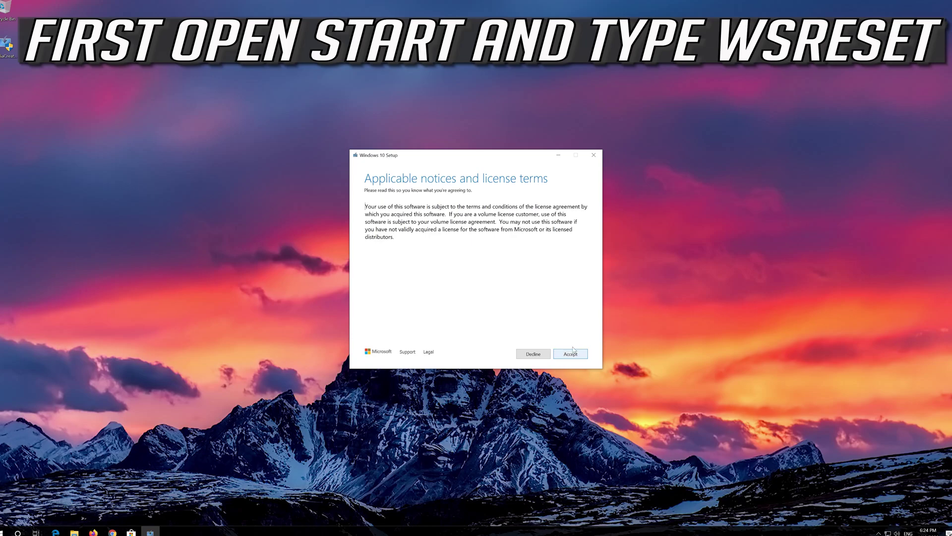
{"action": "left_click", "coordinate": [575, 352]}
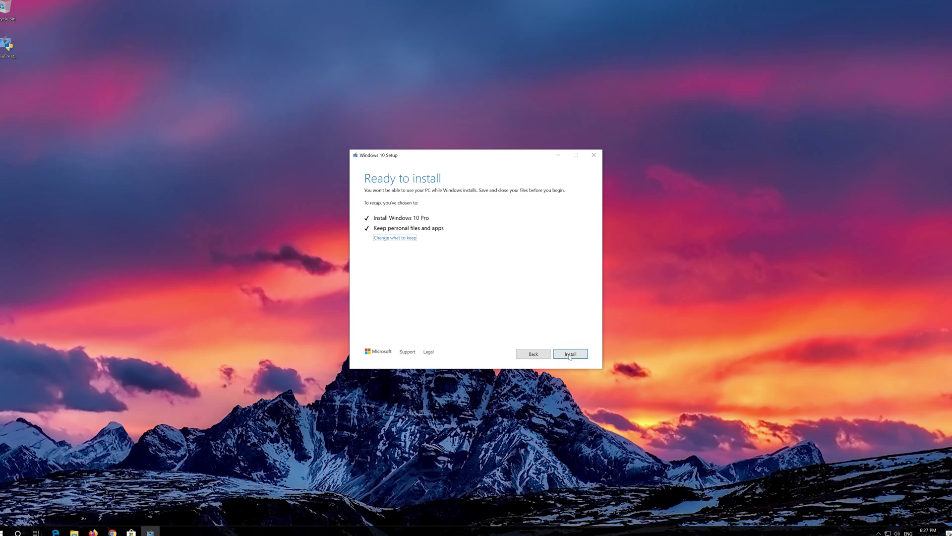
{"action": "left_click", "coordinate": [570, 354]}
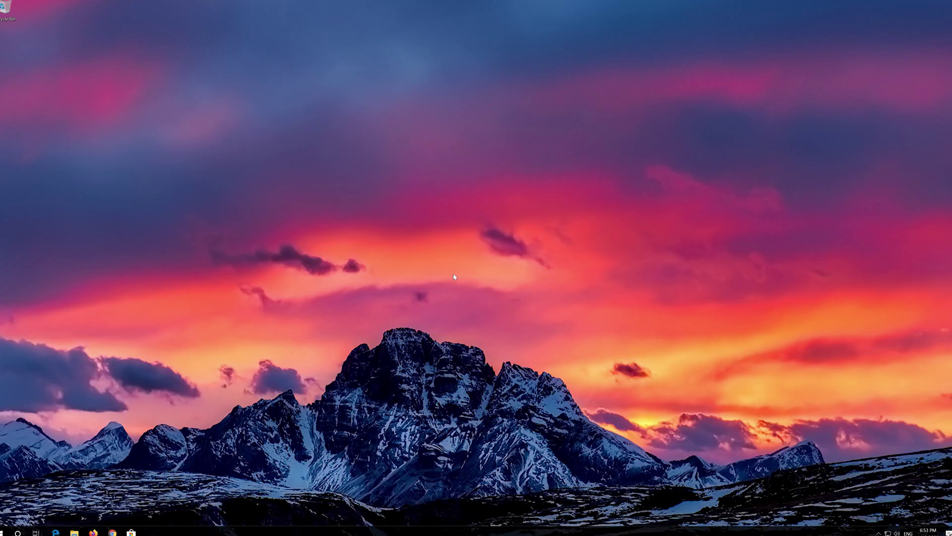
Step: Search for recovery options, open those settings, and restart the computer into Advanced startup
{"action": "key", "text": "super"}
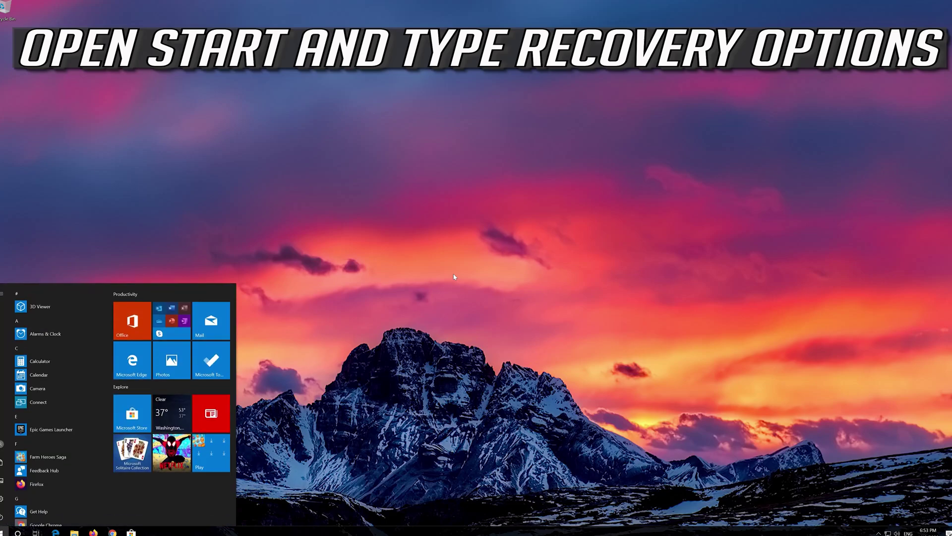
{"action": "type", "text": "recover"}
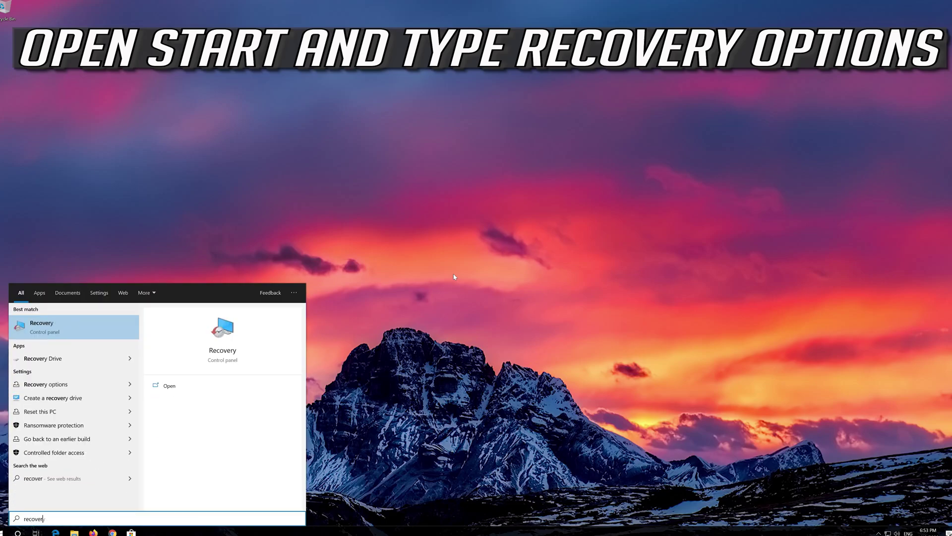
{"action": "type", "text": "y option"}
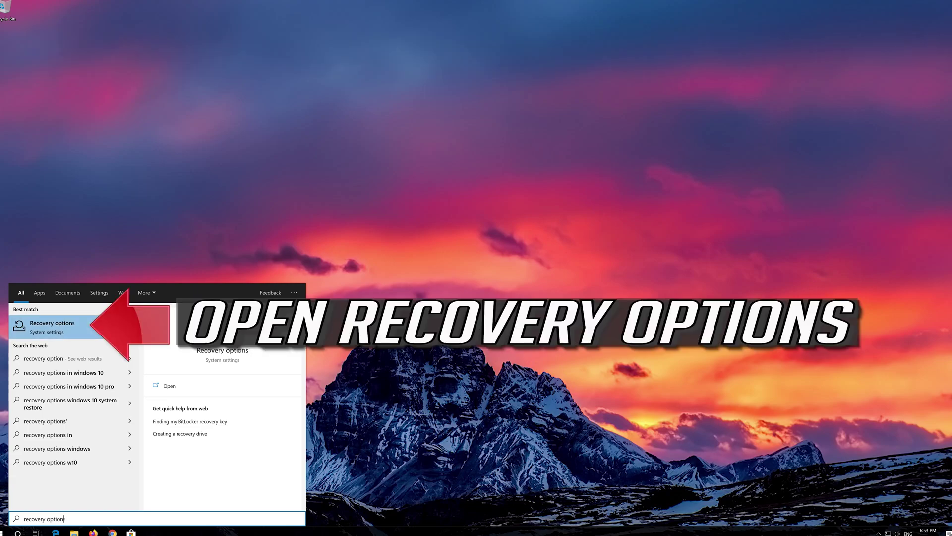
{"action": "left_click", "coordinate": [74, 329]}
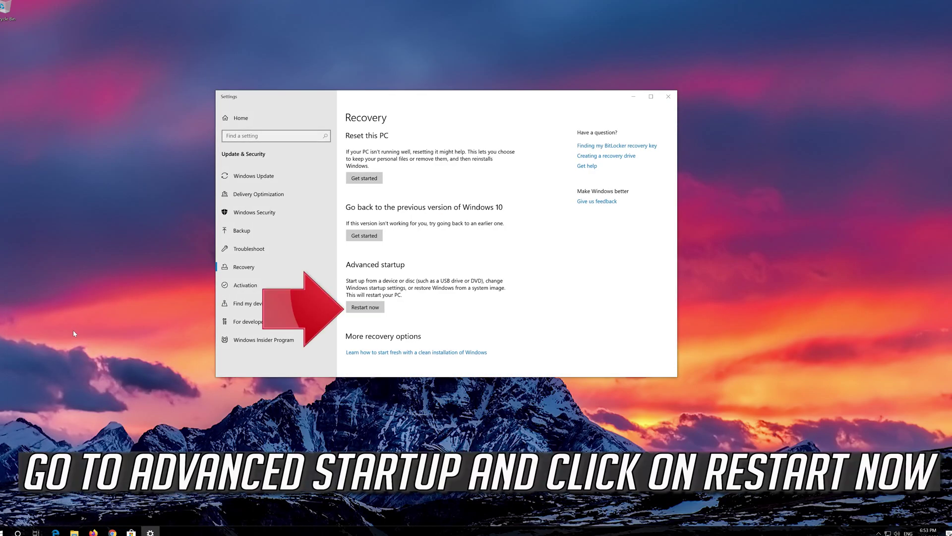
{"action": "left_click", "coordinate": [357, 310]}
{"action": "left_click", "coordinate": [366, 309]}
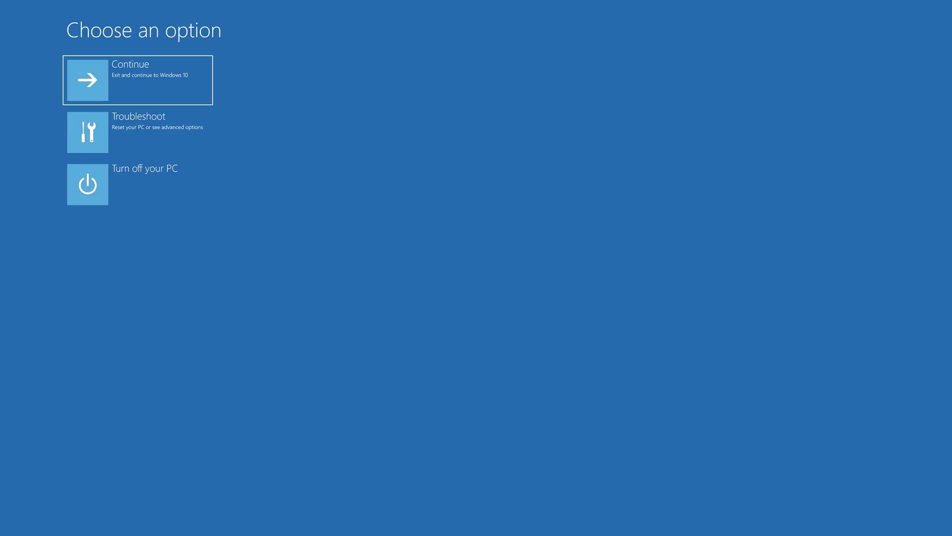
Step: Start System Restore from the advanced troubleshooting options and continue with the listed user account
{"action": "left_click", "coordinate": [154, 137]}
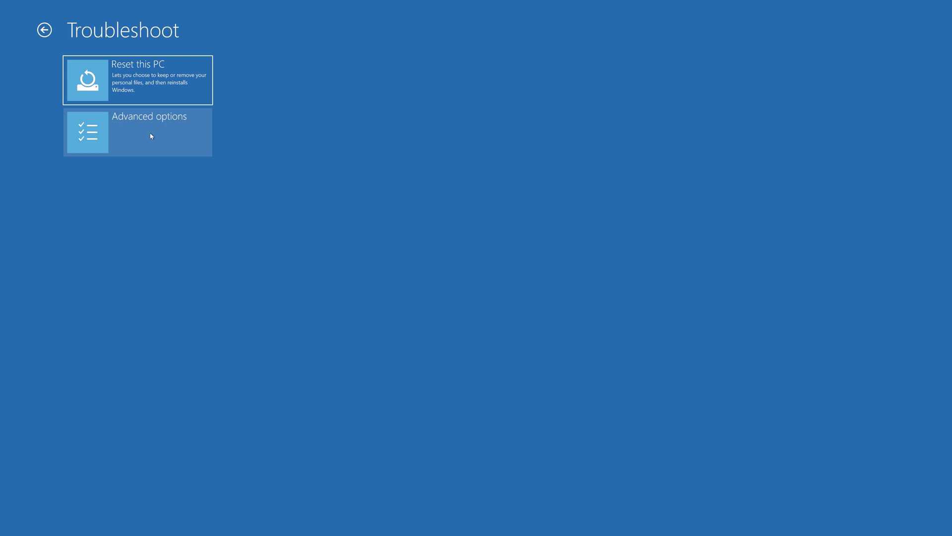
{"action": "left_click", "coordinate": [152, 138]}
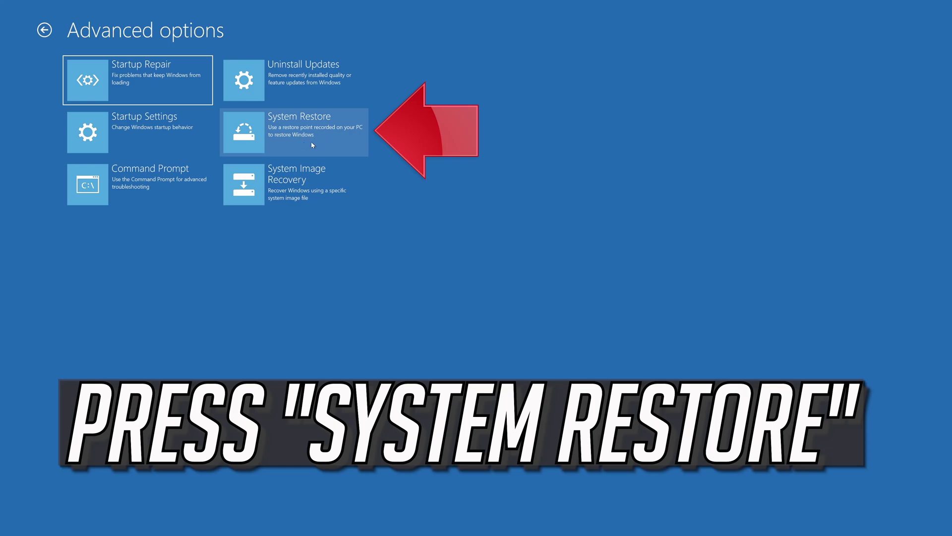
{"action": "left_click", "coordinate": [313, 145]}
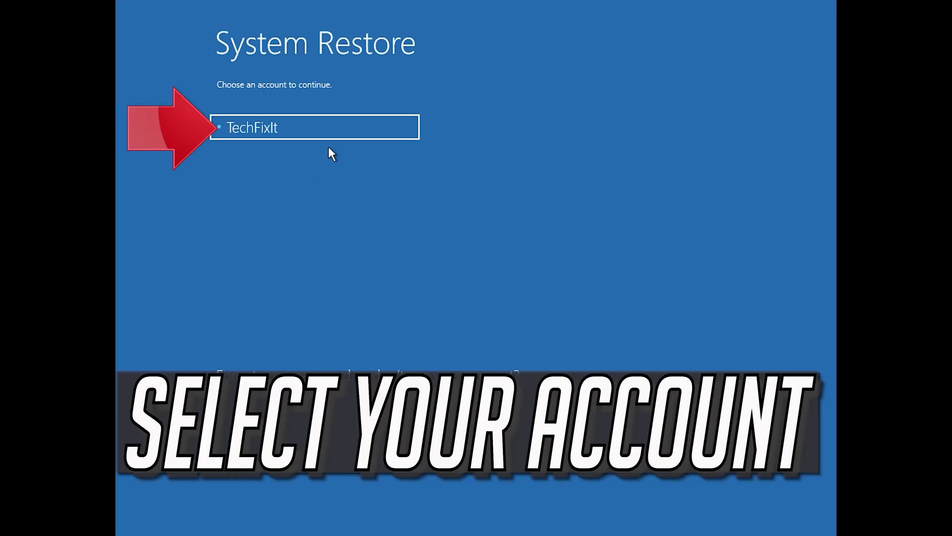
{"action": "left_click", "coordinate": [324, 127]}
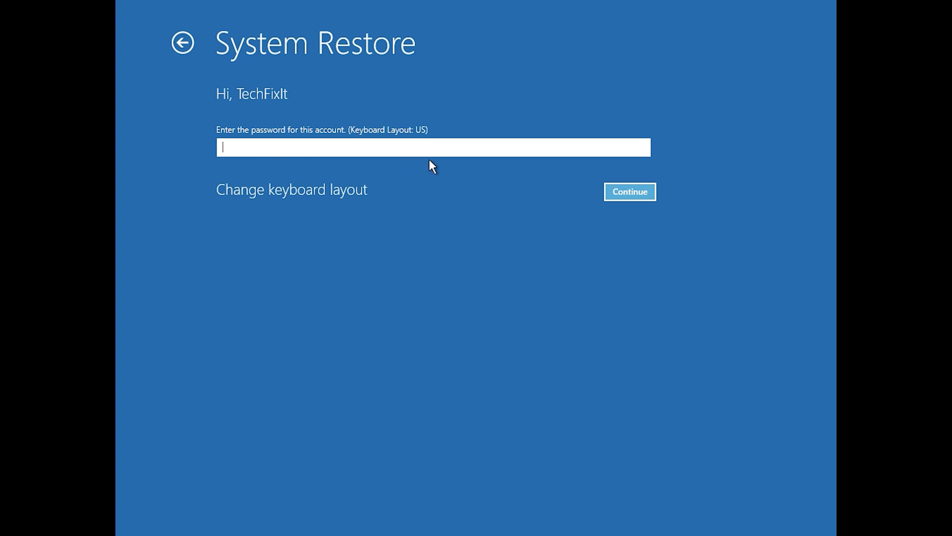
{"action": "left_click", "coordinate": [620, 193]}
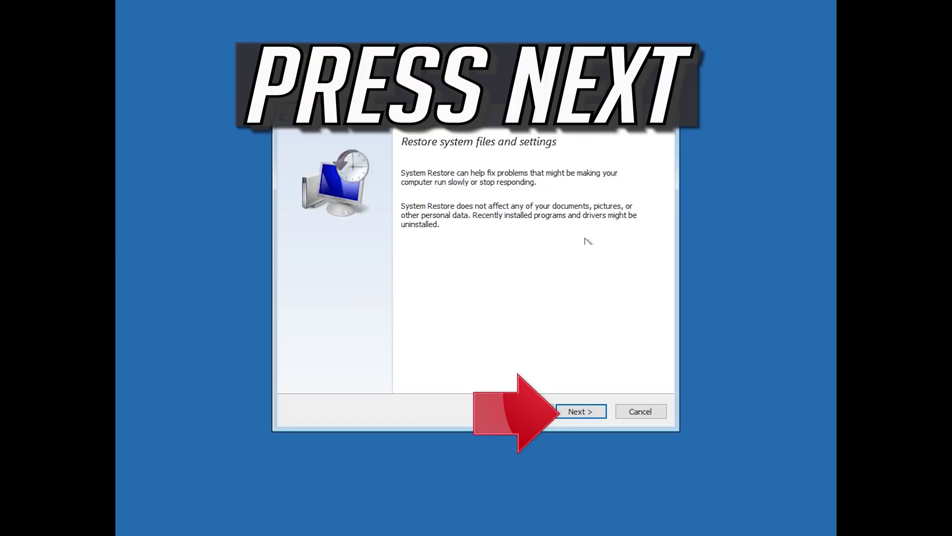
Step: Select the manual restore point from 1/10/2020 12:21:42 AM and confirm starting the system restore
{"action": "left_click", "coordinate": [583, 412]}
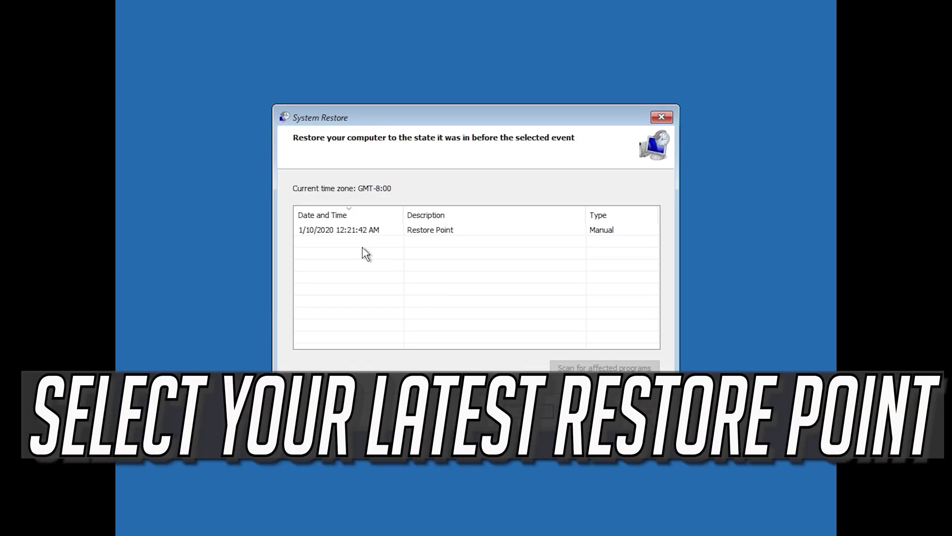
{"action": "left_click", "coordinate": [341, 234]}
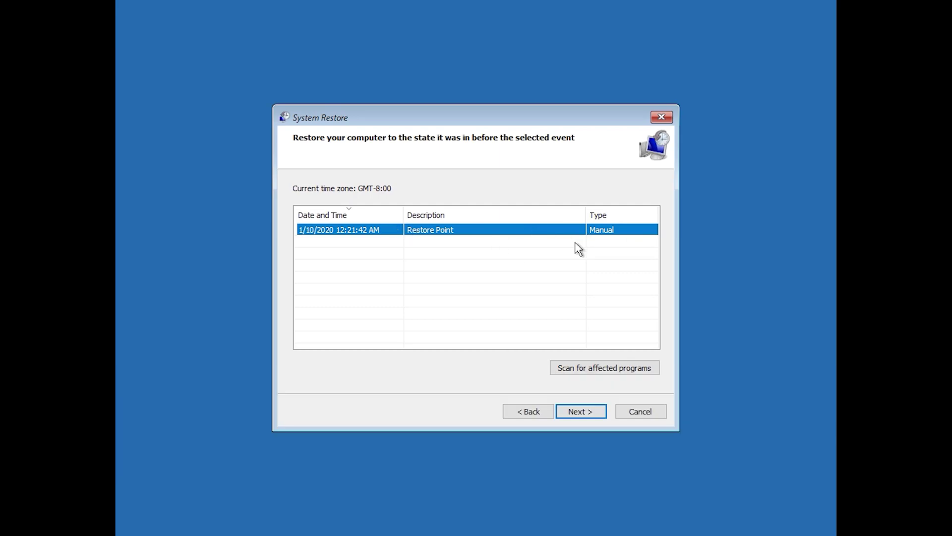
{"action": "left_click", "coordinate": [580, 411]}
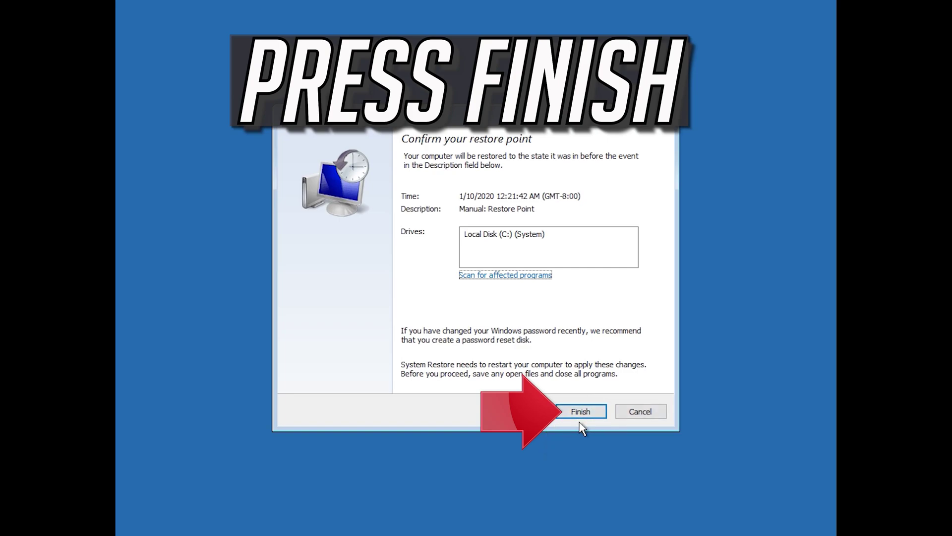
{"action": "left_click", "coordinate": [582, 414]}
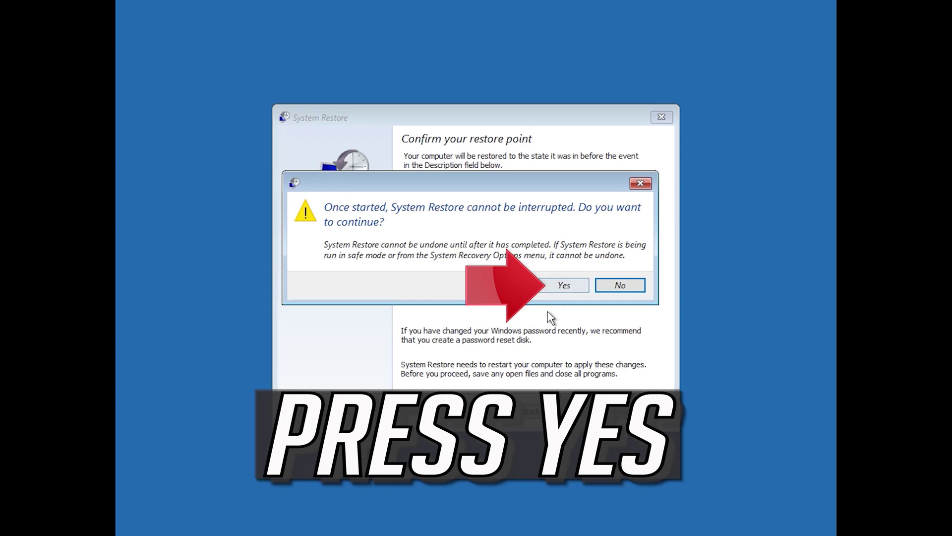
{"action": "left_click", "coordinate": [563, 286]}
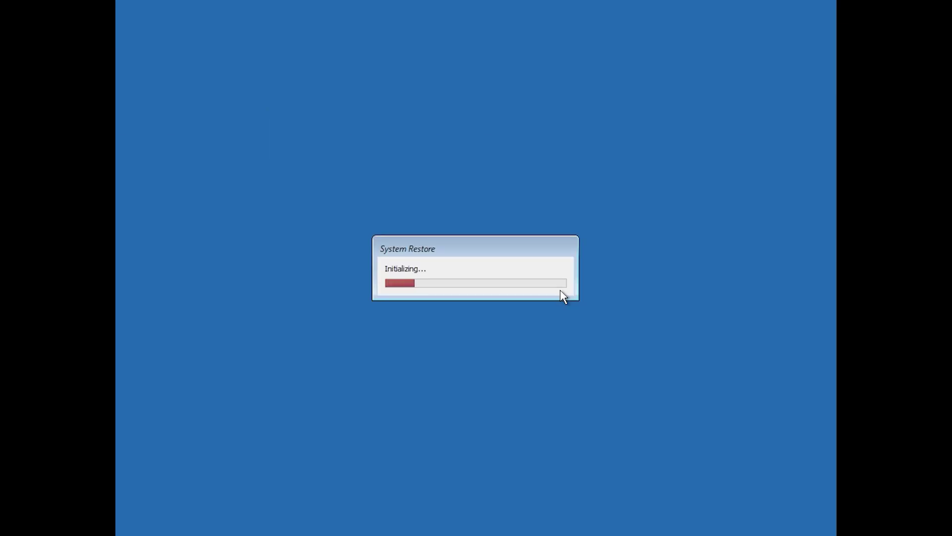